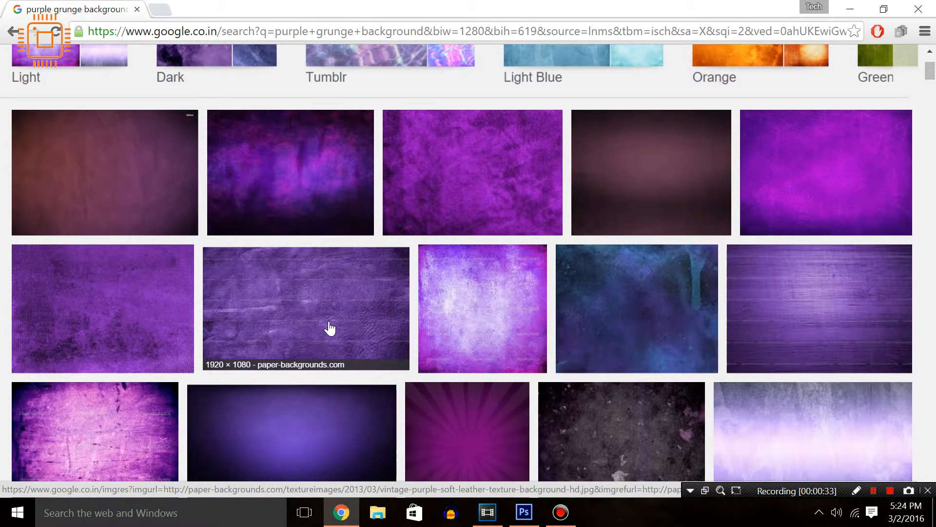
- Open the 2560 × 1440 purple walldevil.com wallpaper from the image results and save the full-size picture to the Desktop as a JPEG
scroll(330, 328, down, 3)
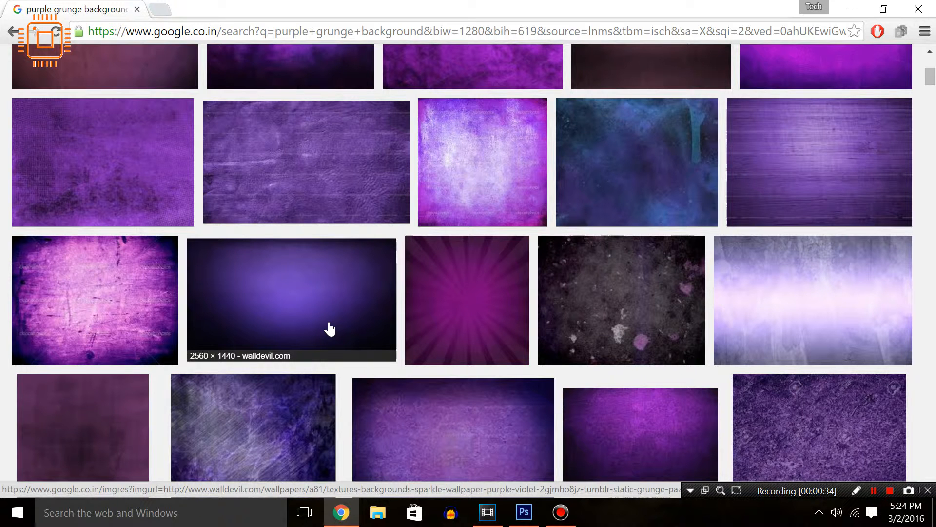
click(330, 329)
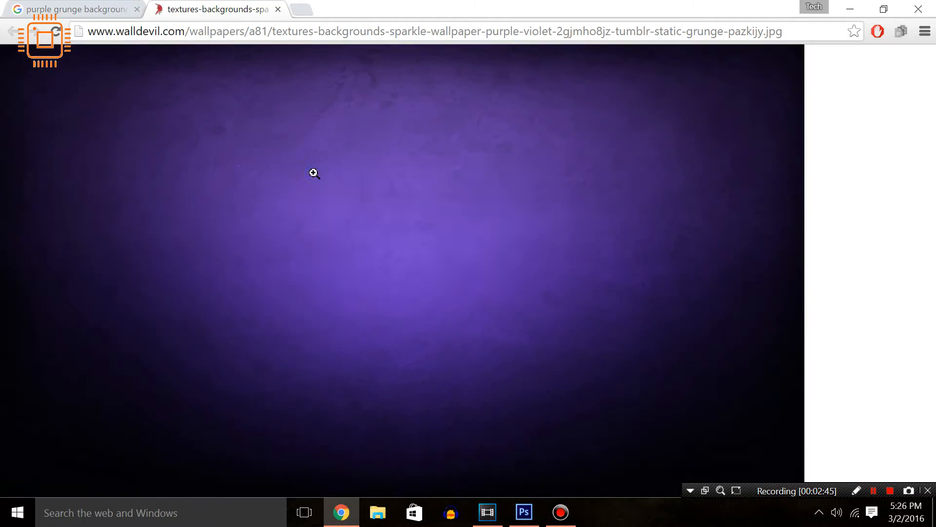
right_click(312, 173)
click(350, 200)
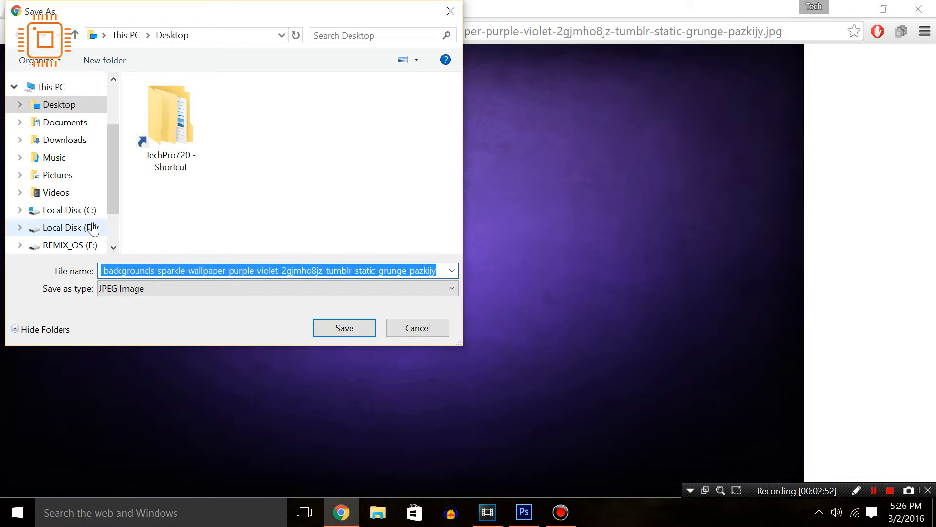
click(357, 327)
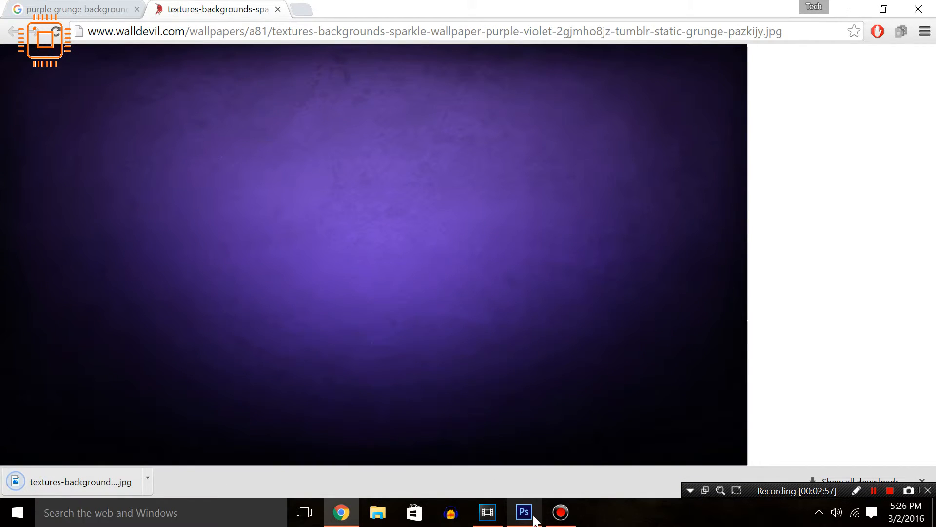
- Switch to Photoshop and create a new transparent document 2560 pixels wide and 1440 pixels high at 72 pixels/inch
click(847, 10)
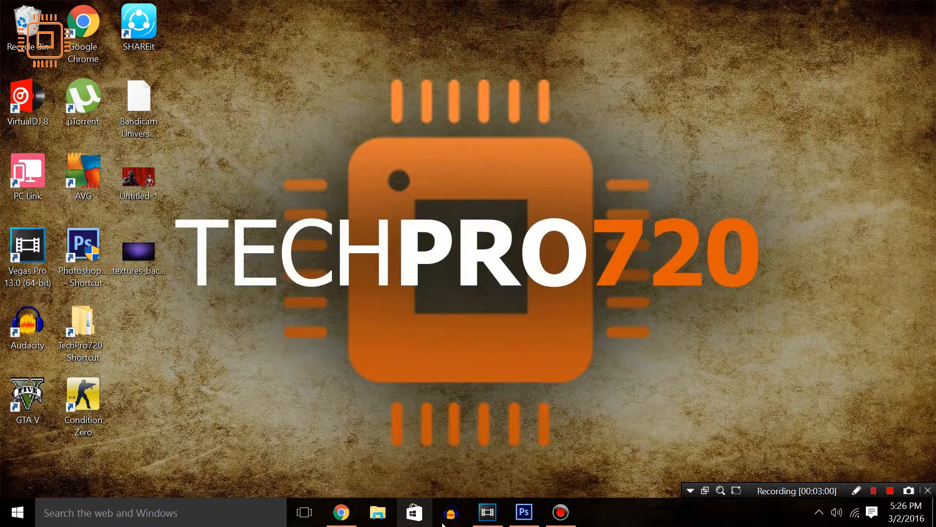
click(524, 513)
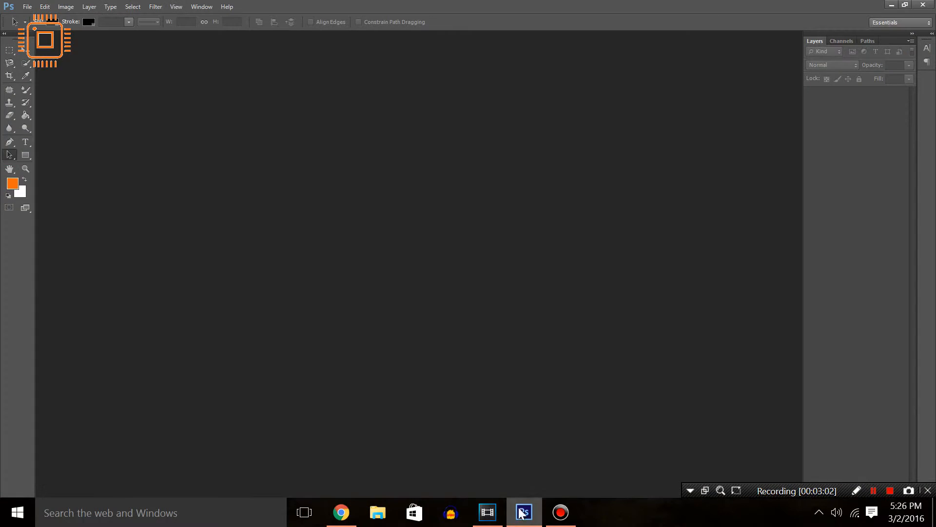
click(27, 7)
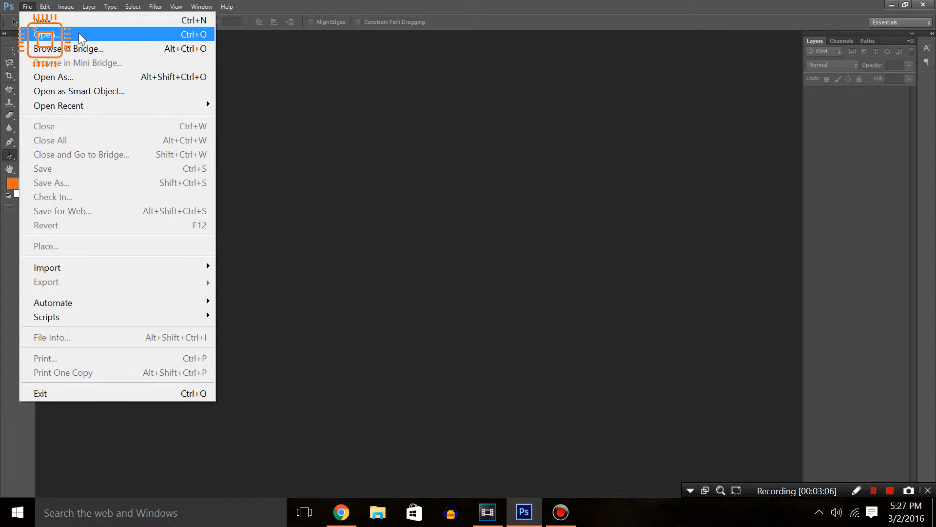
click(69, 20)
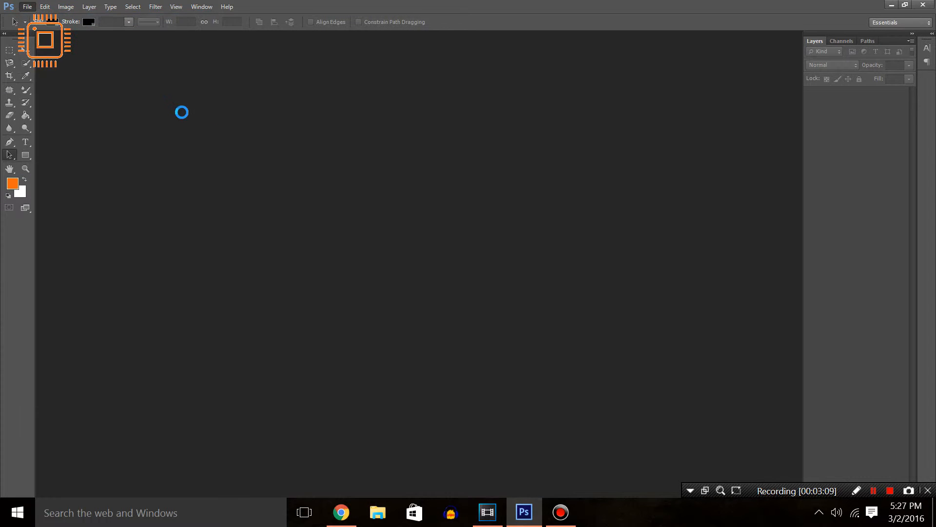
click(353, 215)
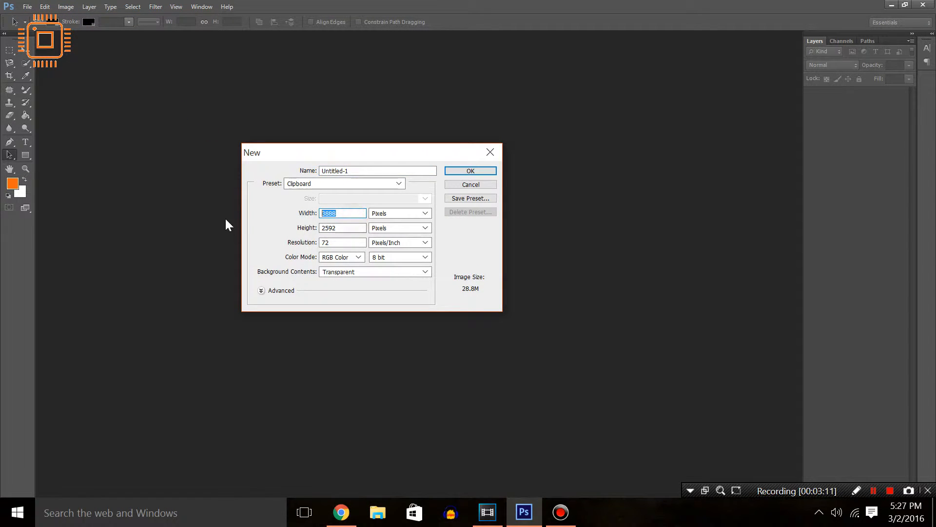
text(2560)
click(340, 227)
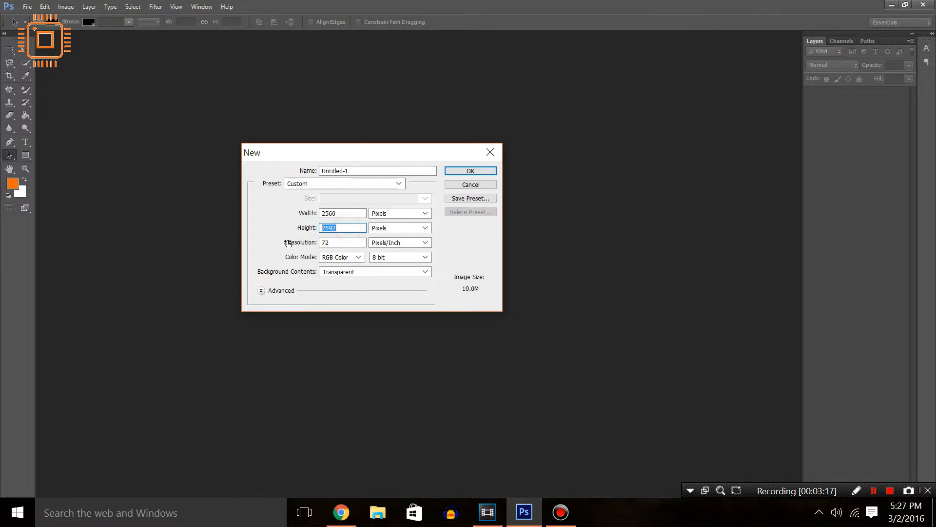
text(1440)
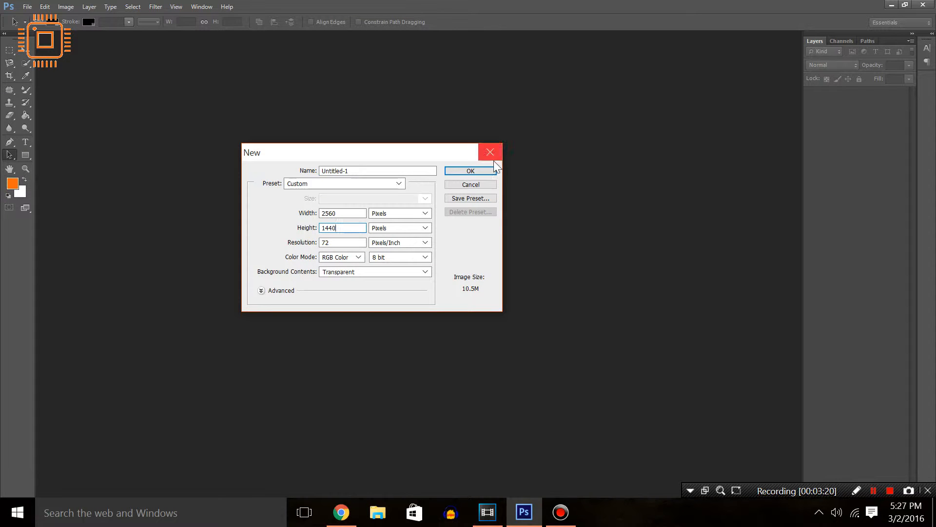
click(348, 244)
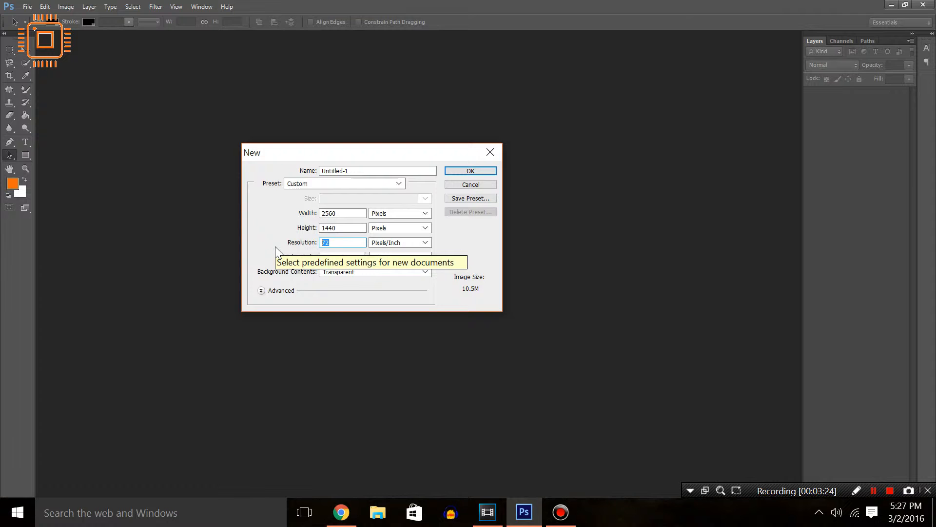
click(473, 172)
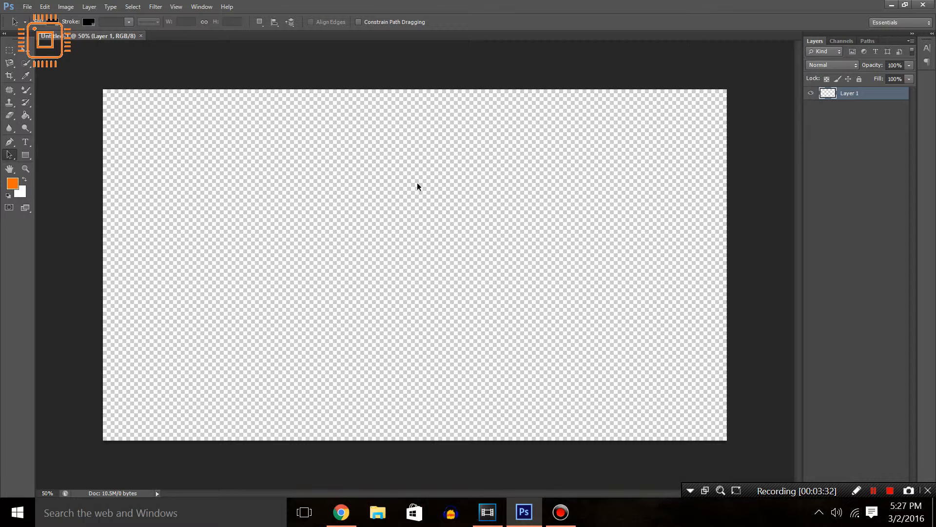
- Place the saved purple textures-backgrounds image from the Desktop into the document, ignoring the antivirus threat alert
click(28, 7)
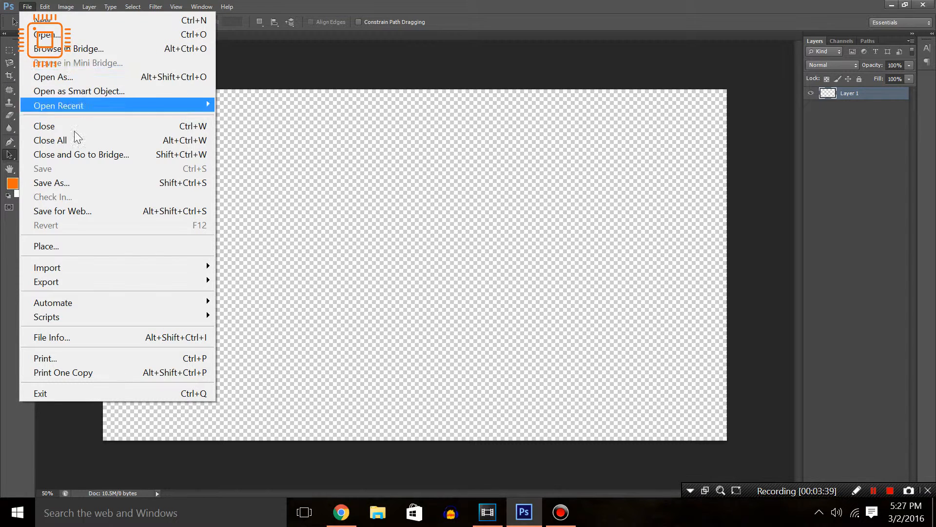
click(71, 245)
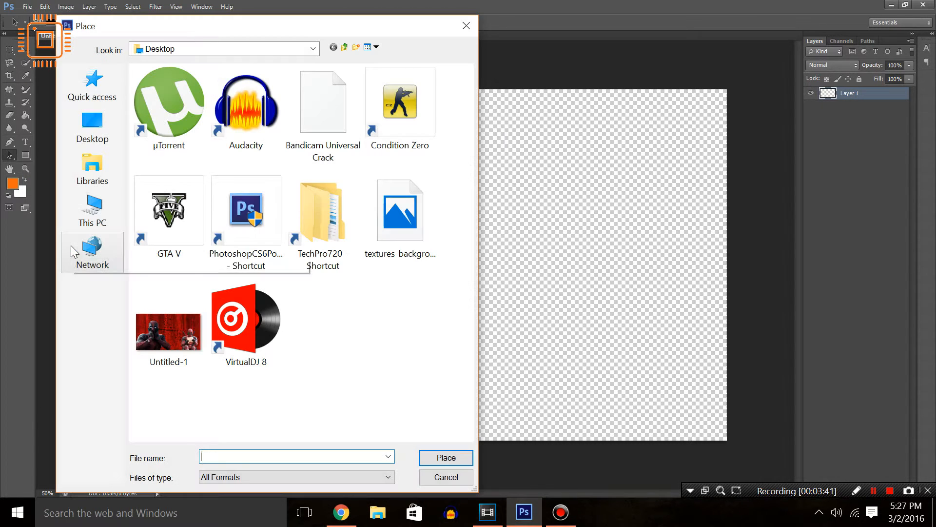
click(386, 239)
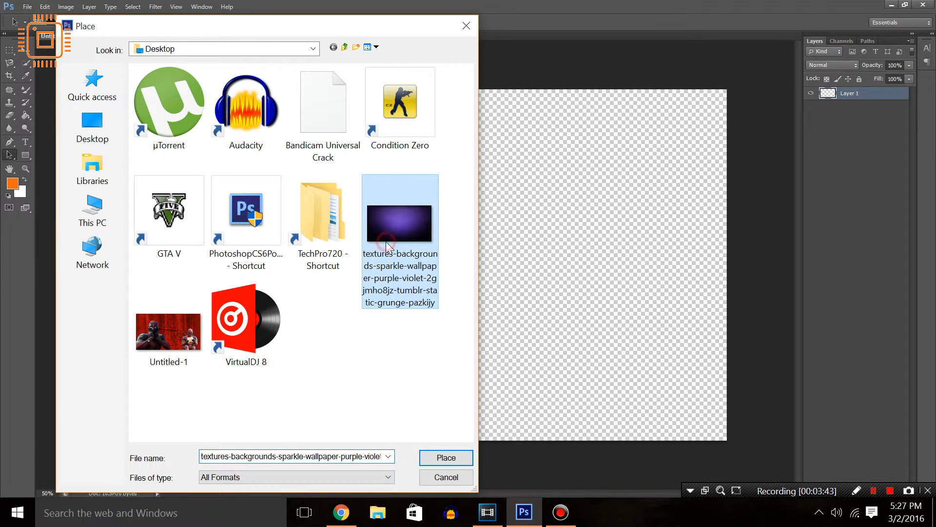
click(446, 457)
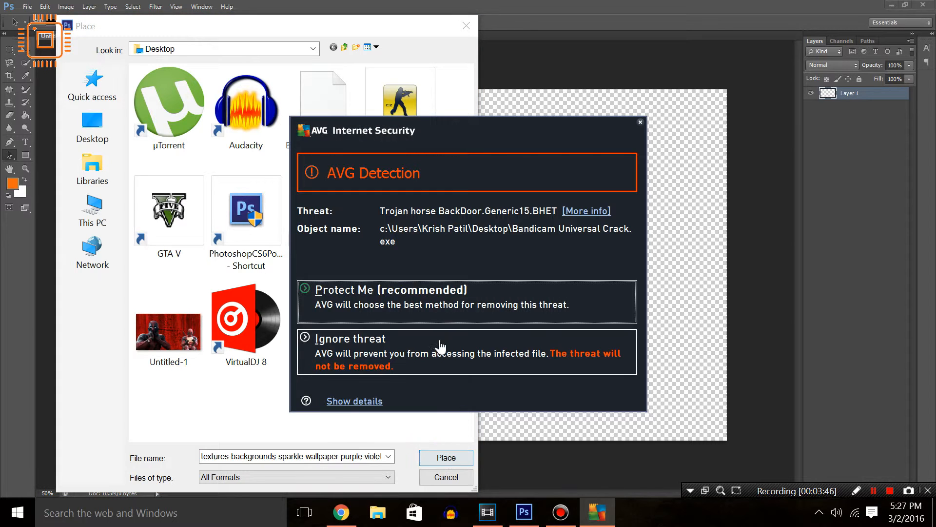
click(429, 368)
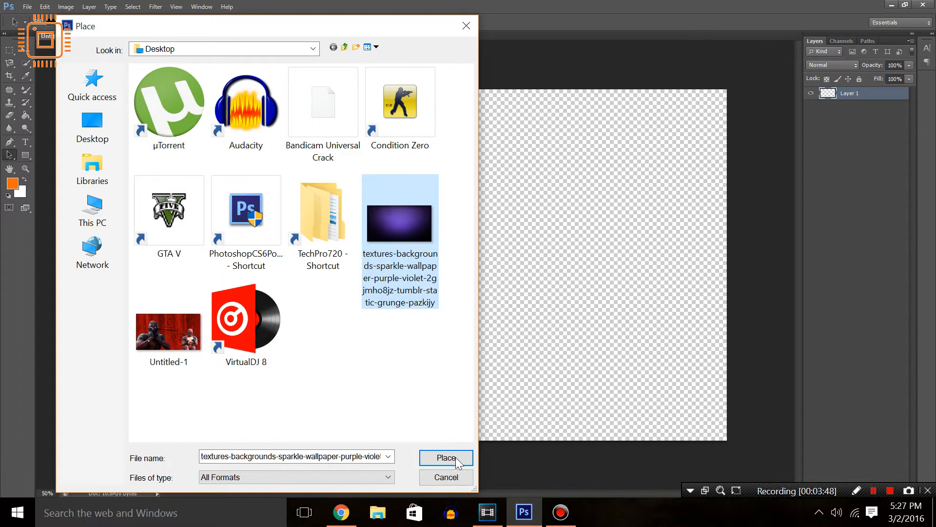
click(453, 458)
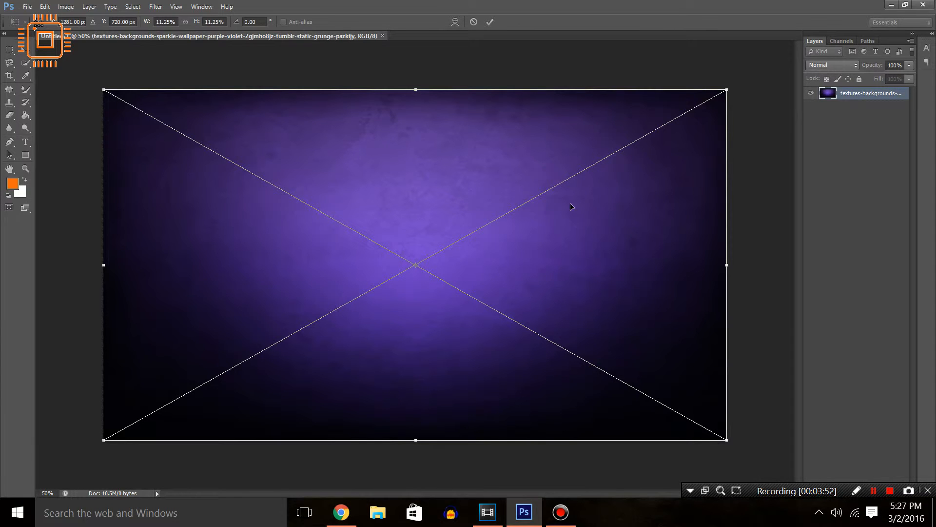
- Align the placed background image with the canvas edges and commit the placement
mouse_move(548, 274)
mouse_down()
mouse_move(515, 239)
mouse_move(543, 267)
mouse_up()
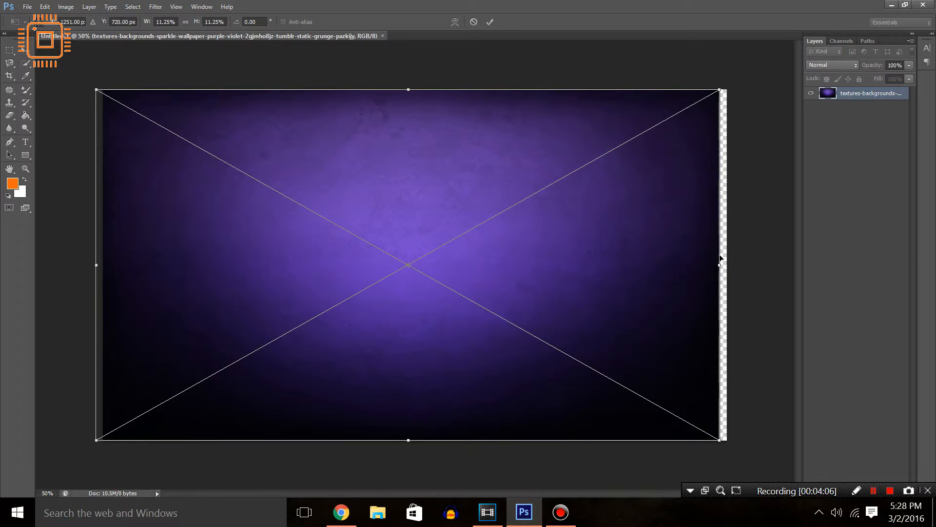
mouse_move(600, 239)
mouse_down()
mouse_move(608, 238)
mouse_move(593, 240)
mouse_up()
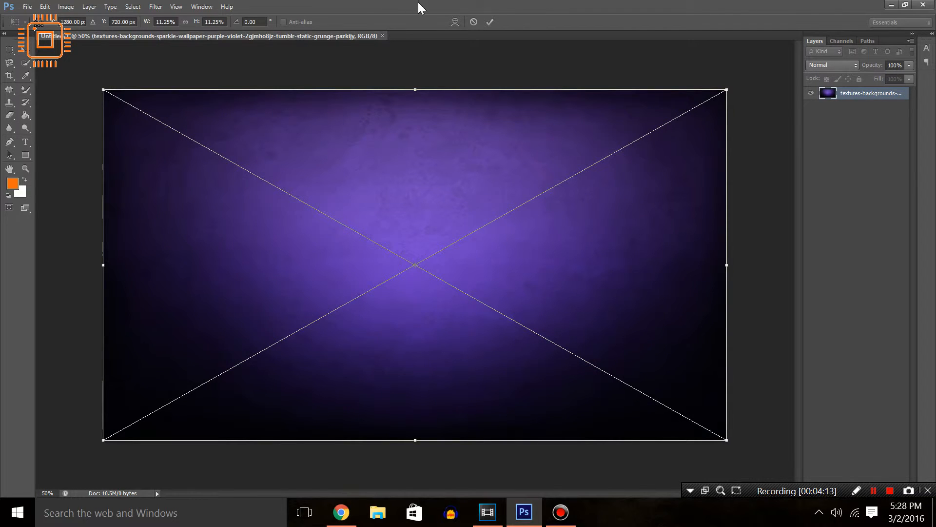
click(489, 23)
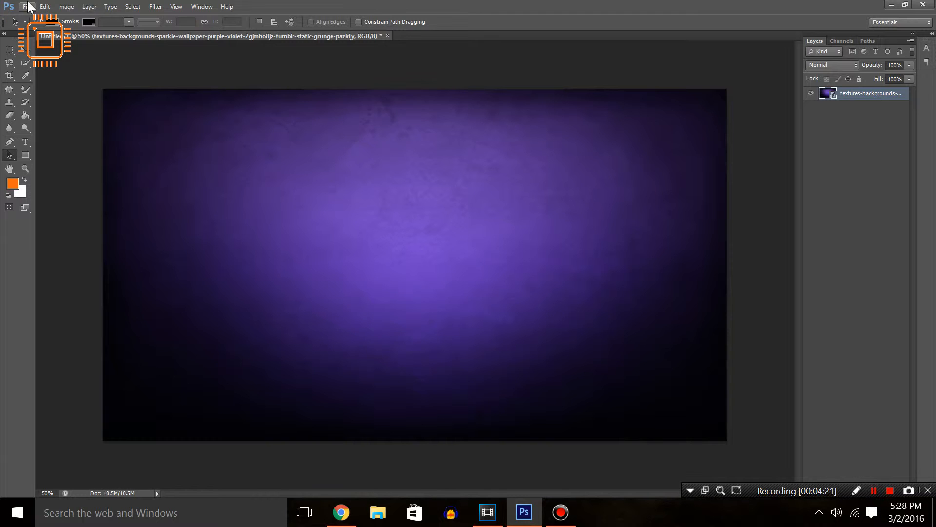
- Add a text layer near the canvas centre reading "Gin43" in the Showcard Gothic font
click(28, 144)
click(406, 261)
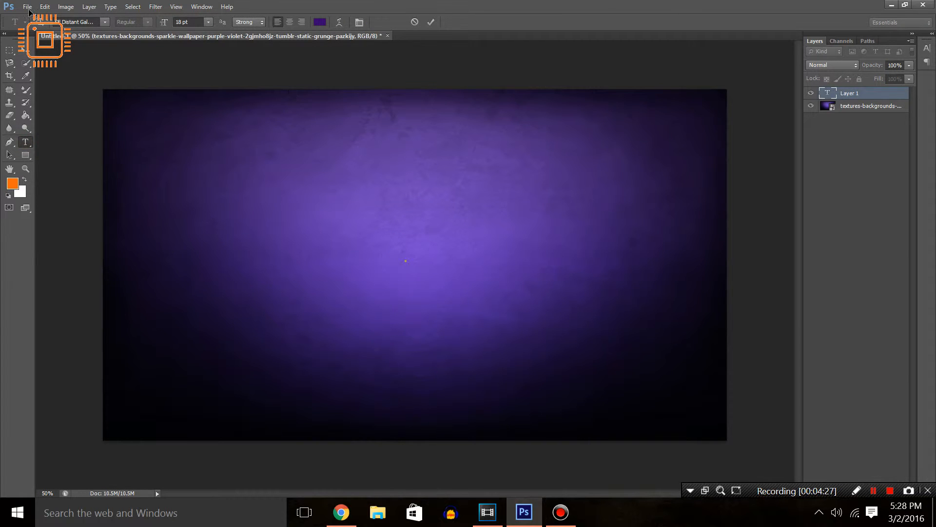
click(103, 22)
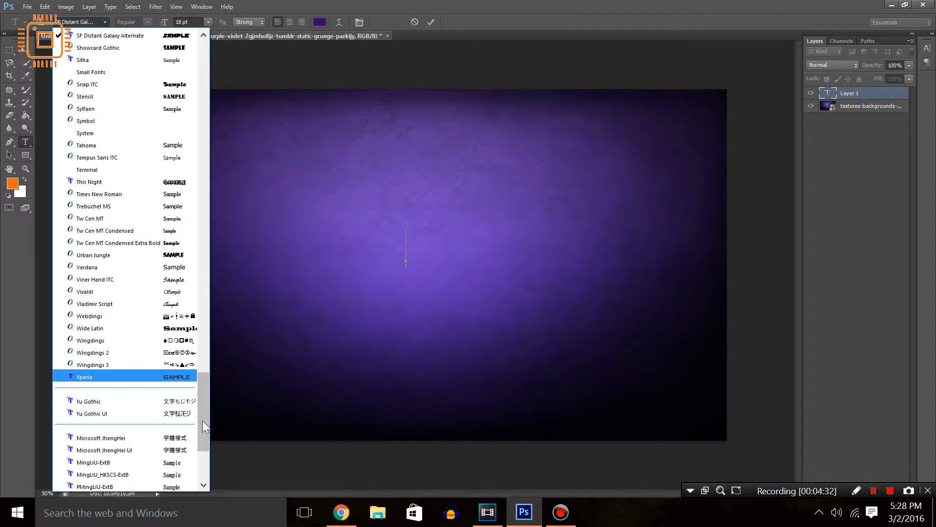
scroll(200, 416, up, 1)
scroll(204, 404, up, 2)
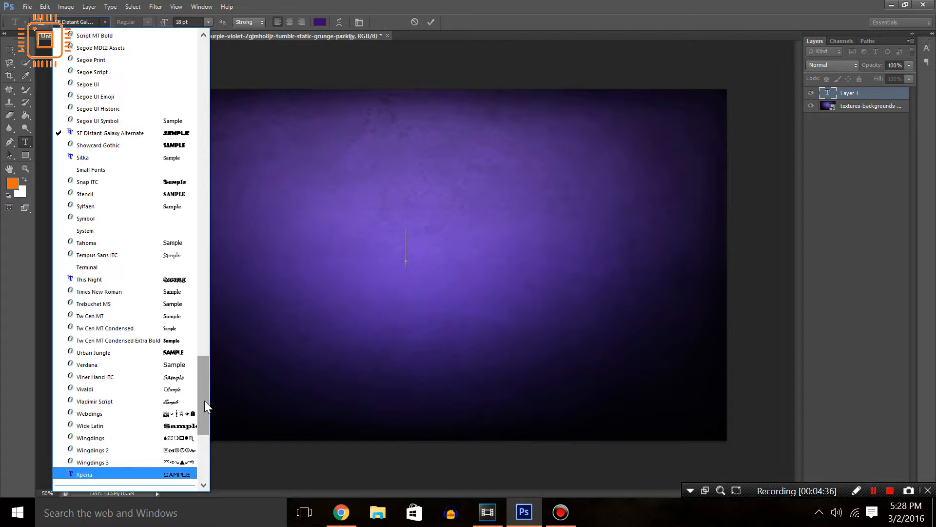
scroll(204, 396, up, 2)
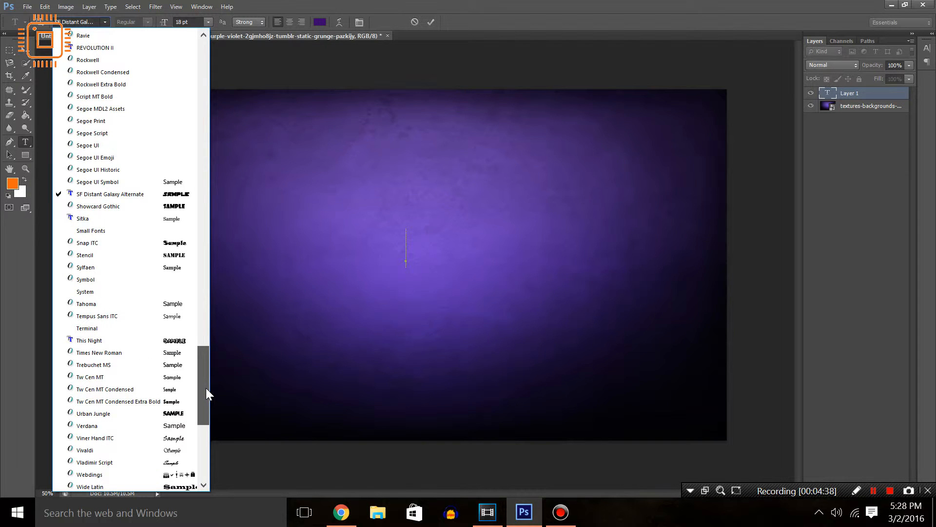
scroll(206, 387, up, 1)
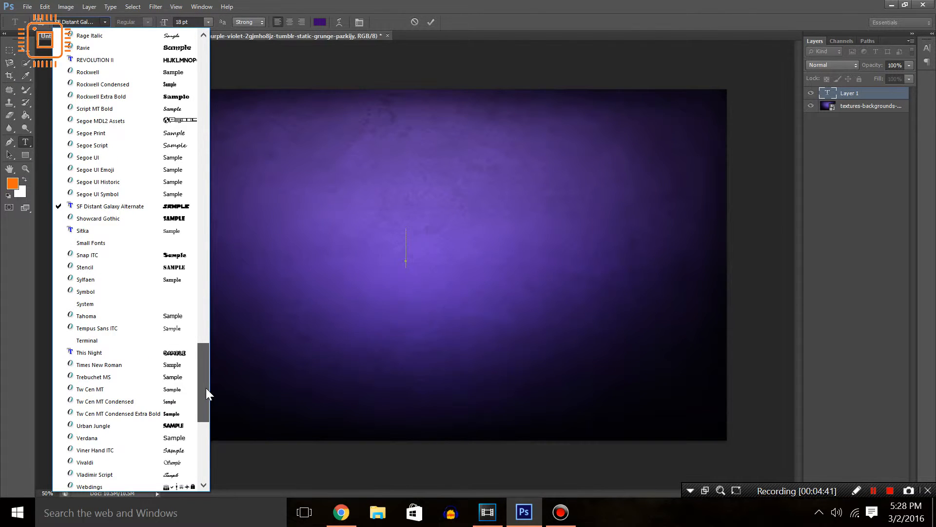
click(97, 218)
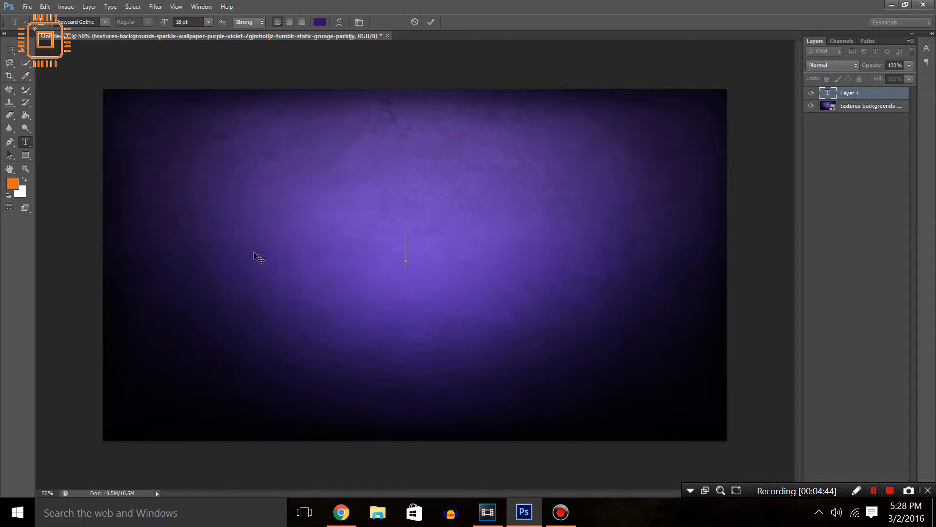
text(GIN)
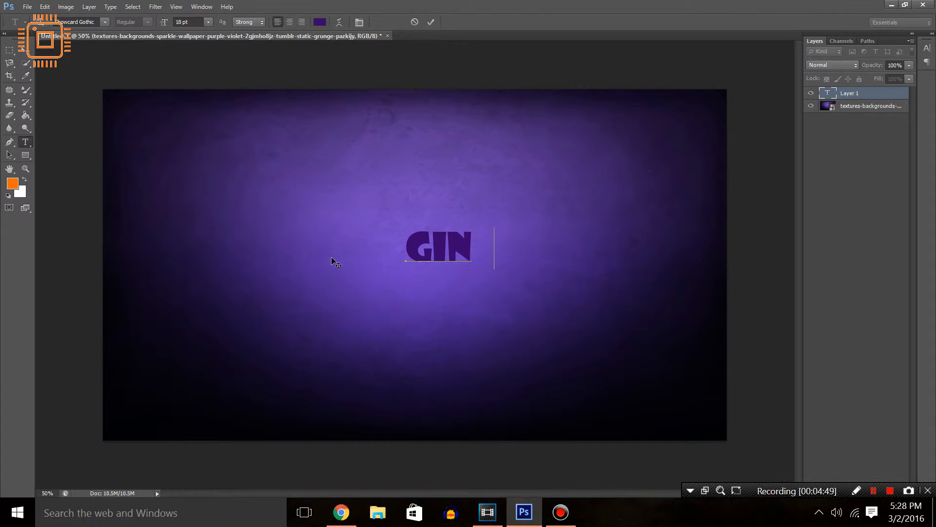
text(43)
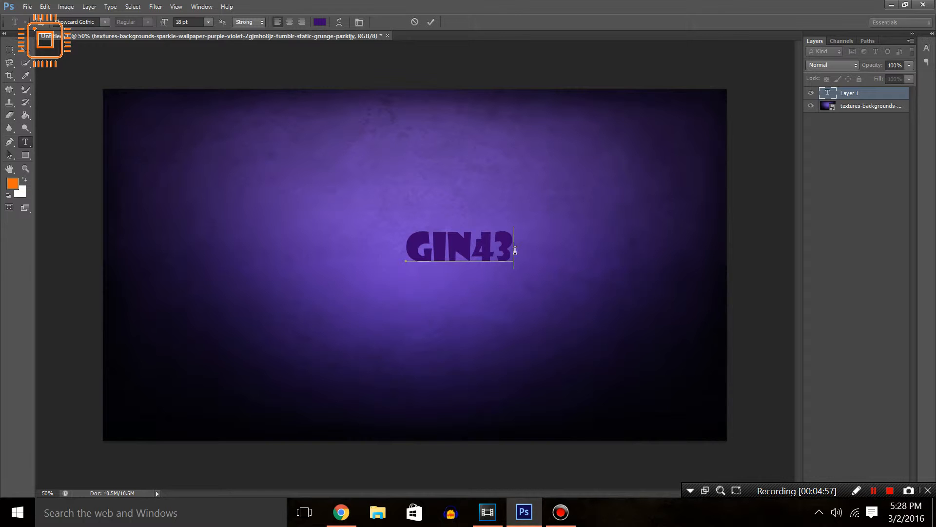
- Enlarge the Gin43 text to about 49.1 pt and move it to the middle of the canvas
key(ctrl)
drag(408, 270, 234, 342)
drag(332, 289, 381, 258)
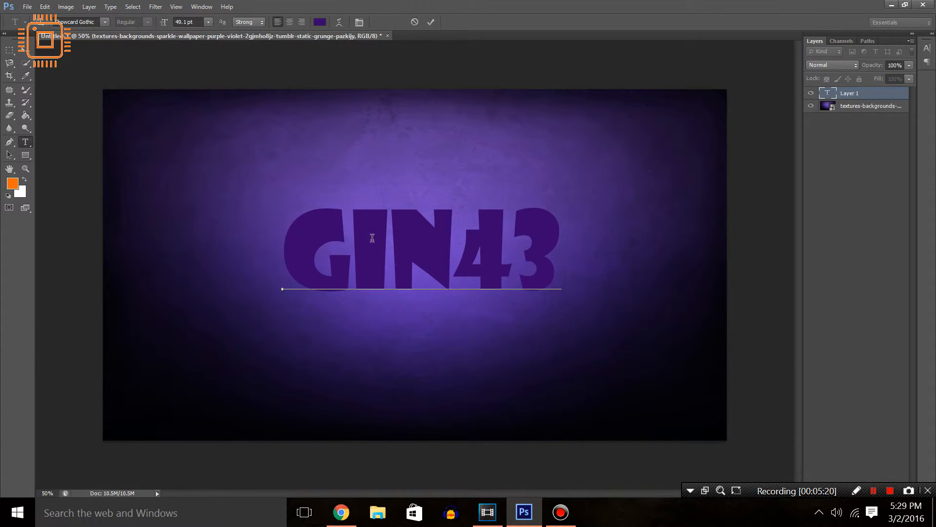
- Change the colour of the whole Gin43 text to white (ffffff) and commit the text edit
drag(287, 244, 547, 241)
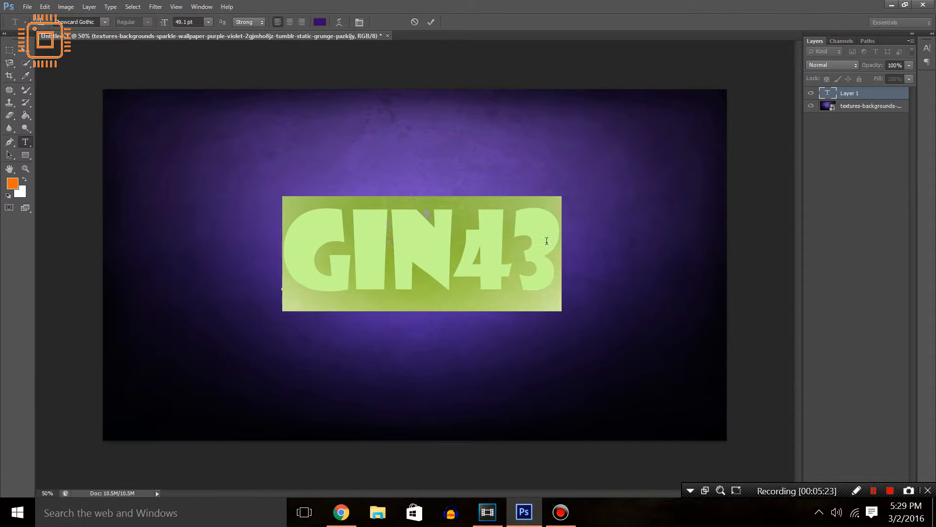
click(319, 22)
drag(274, 118, 197, 89)
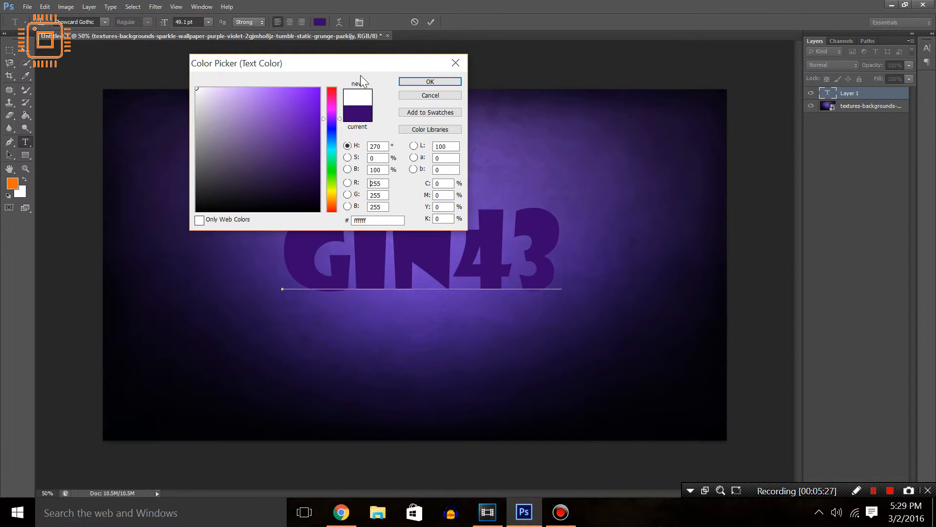
click(426, 82)
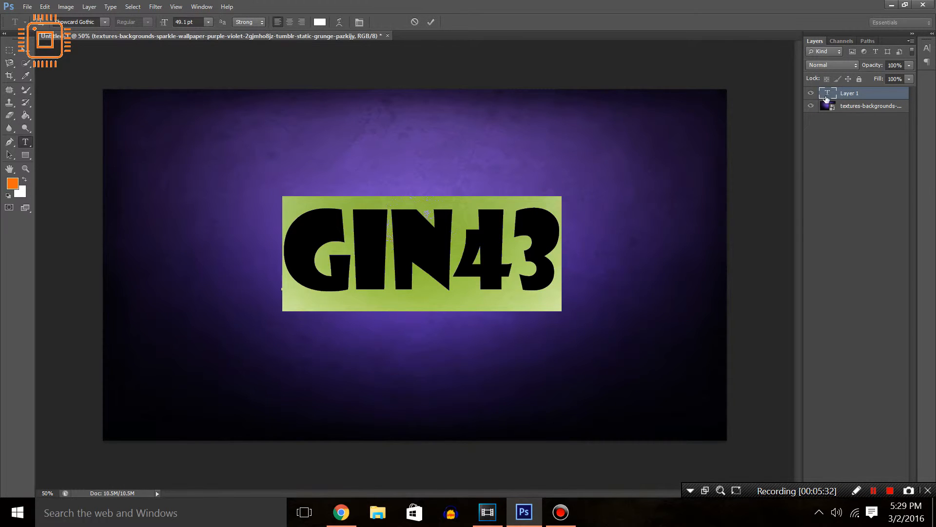
click(852, 92)
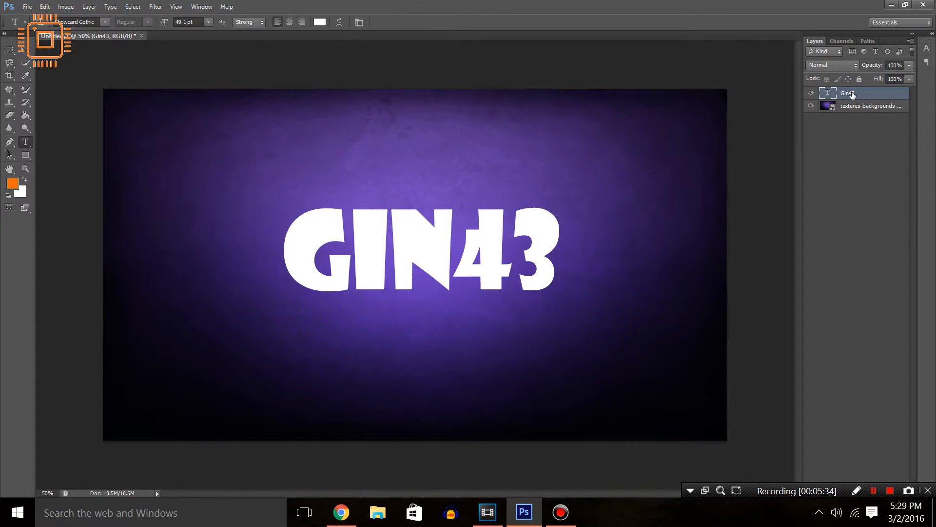
- Apply a black-to-white linear Gradient Overlay to the Gin43 text layer at about 18% opacity
right_click(851, 94)
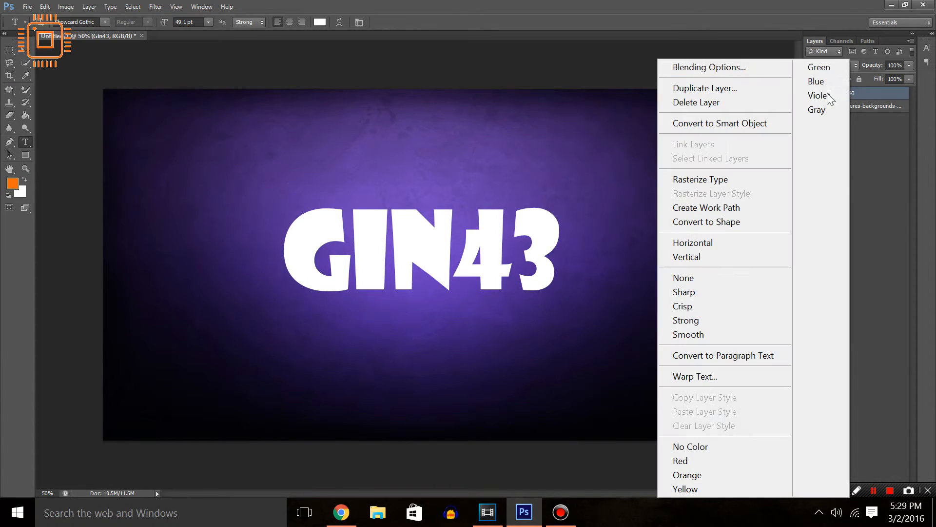
click(752, 63)
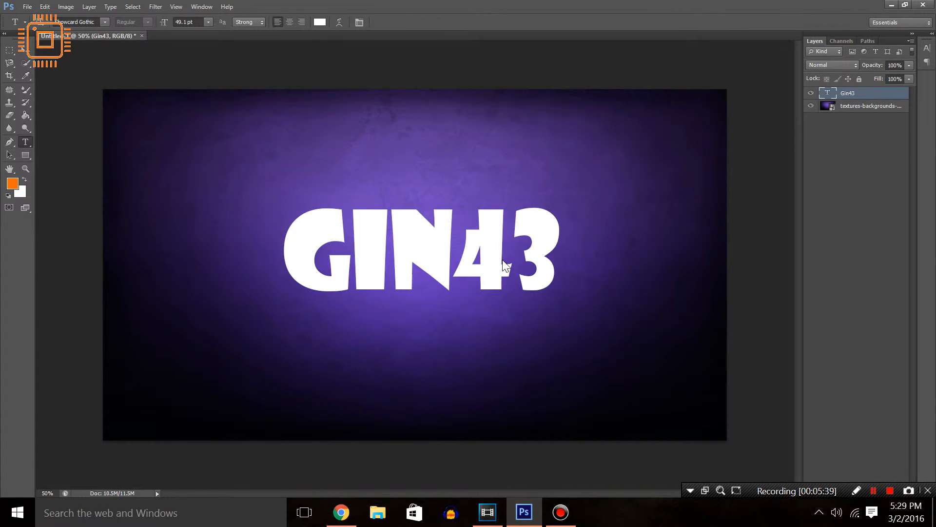
drag(344, 46, 765, 4)
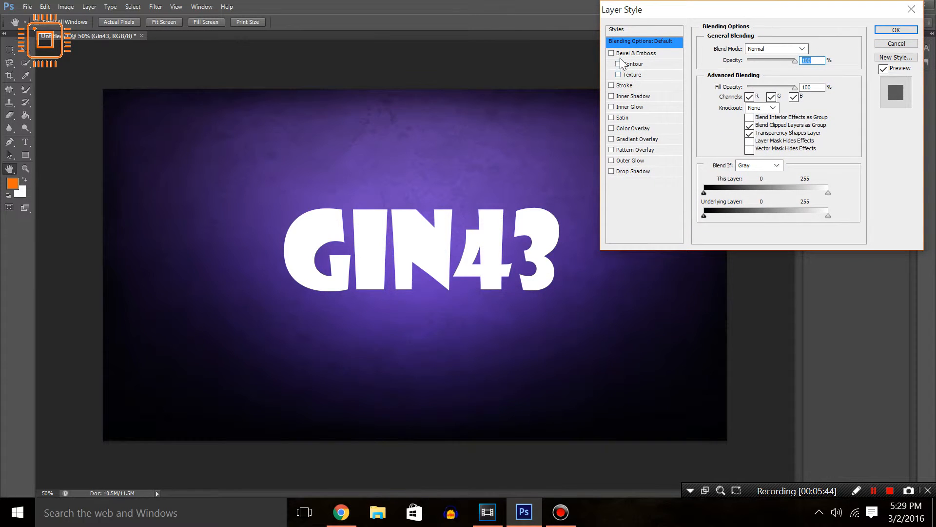
click(633, 141)
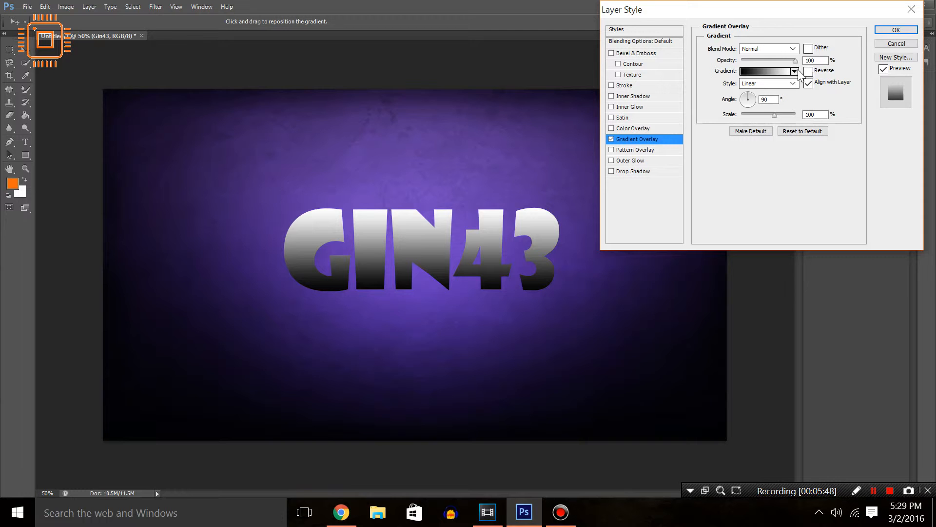
drag(795, 60, 751, 62)
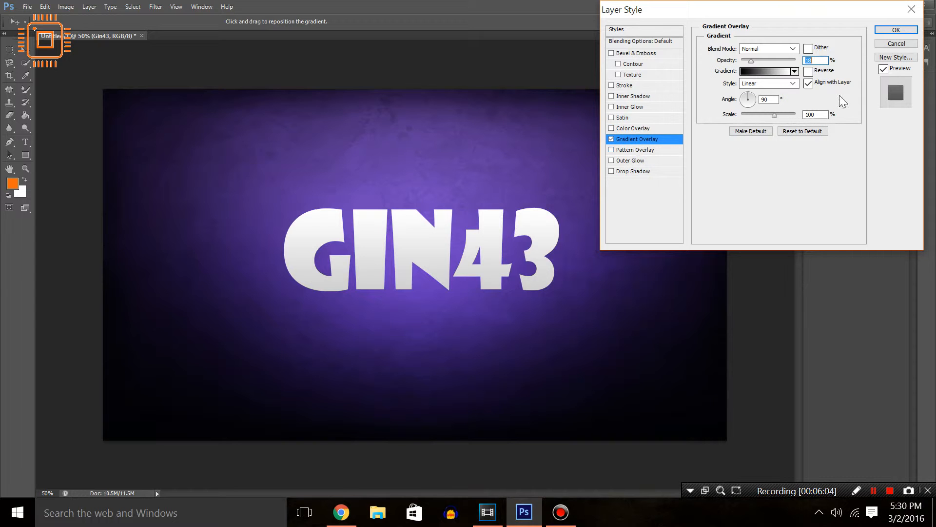
click(896, 31)
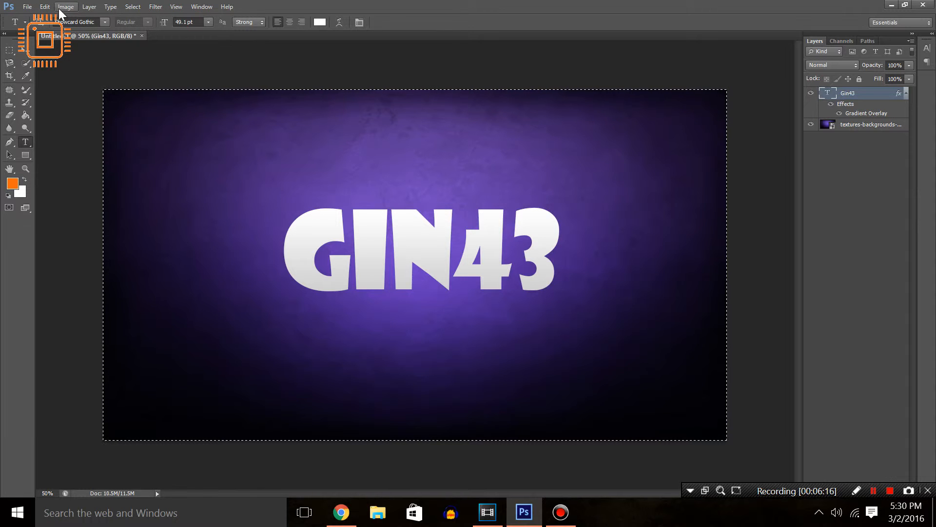
- Align the Gin43 text layer to the vertical and horizontal centres of the canvas selection and deselect
click(93, 8)
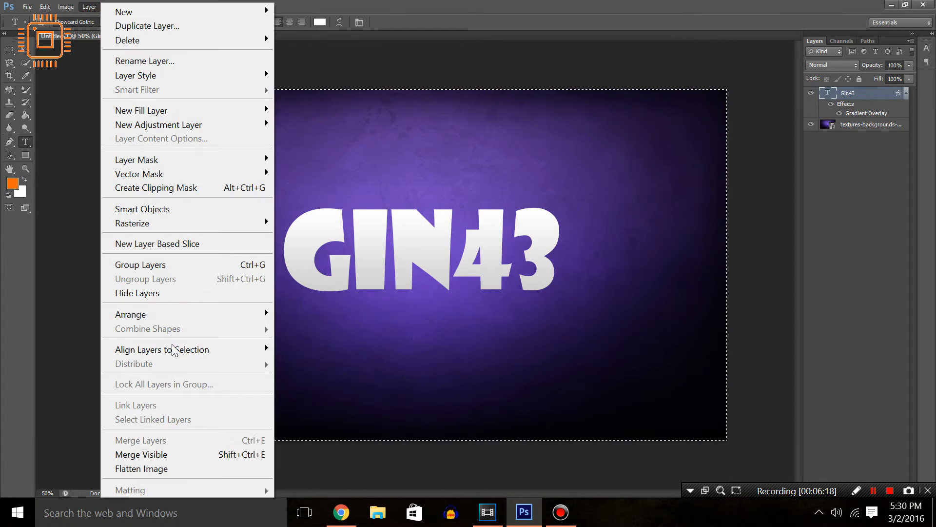
mouse_move(195, 350)
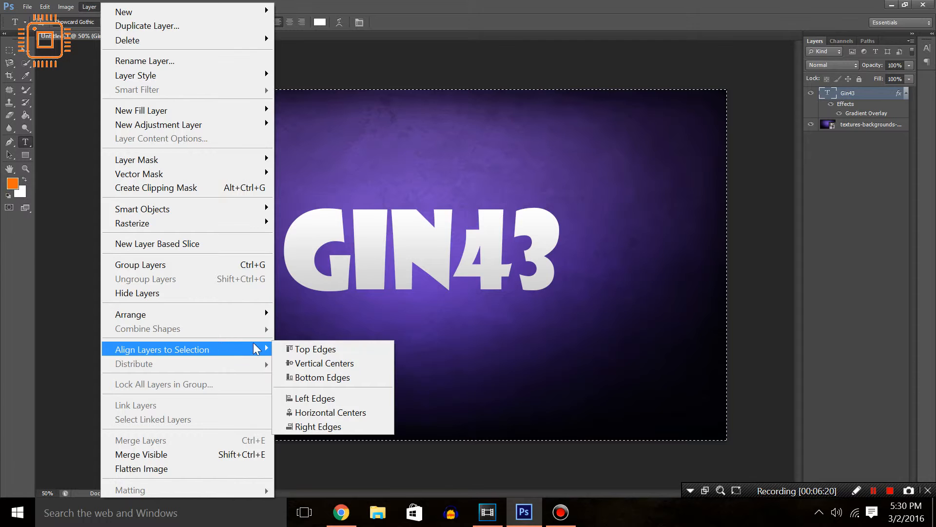
click(341, 365)
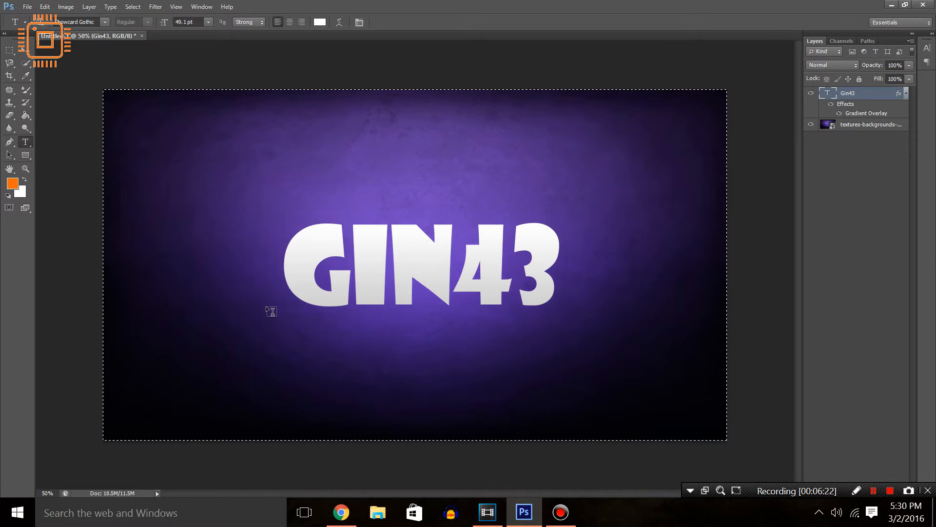
click(88, 6)
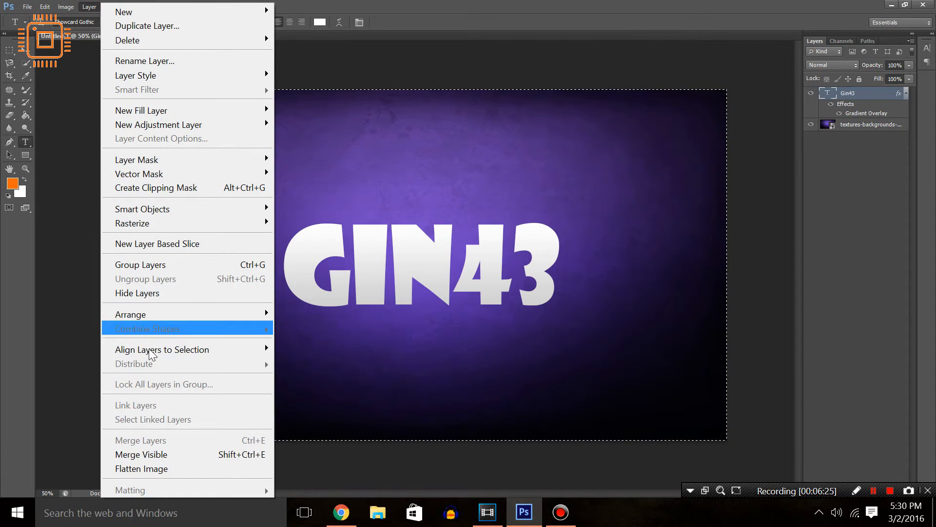
mouse_move(159, 347)
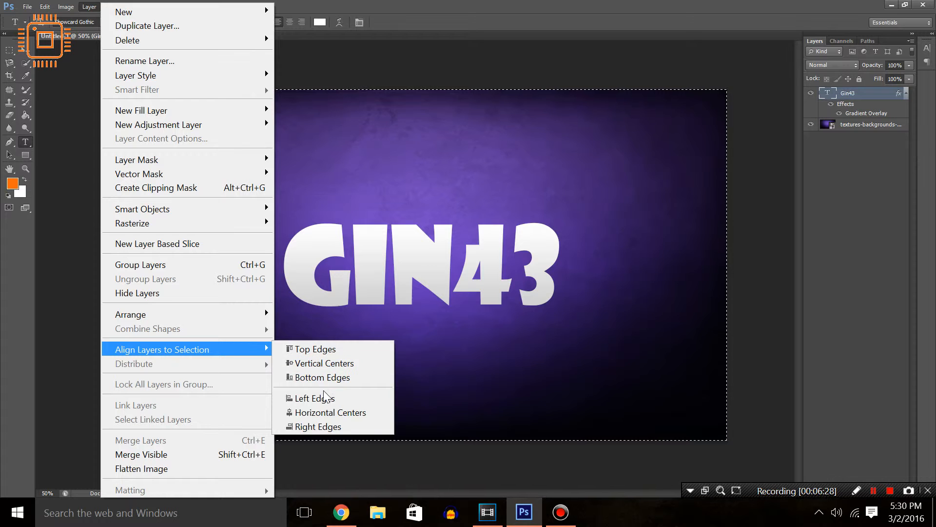
click(326, 412)
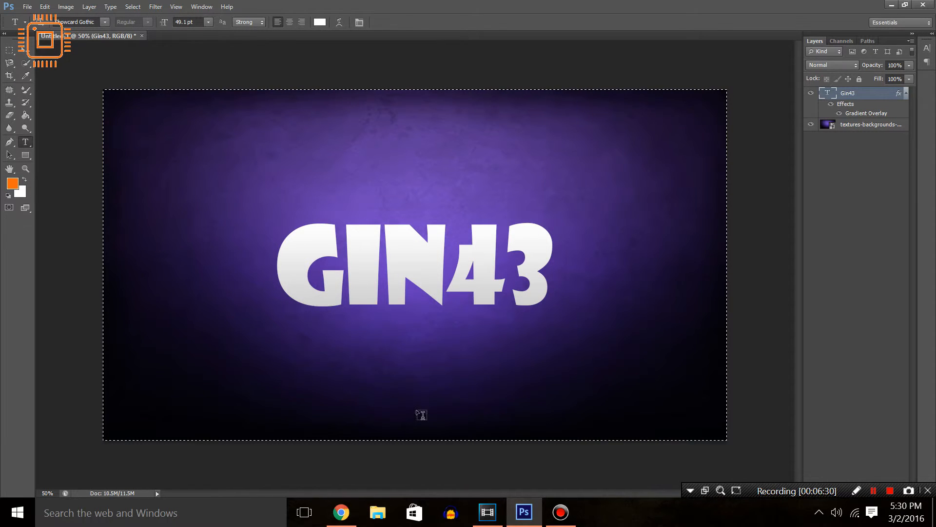
click(854, 126)
click(858, 93)
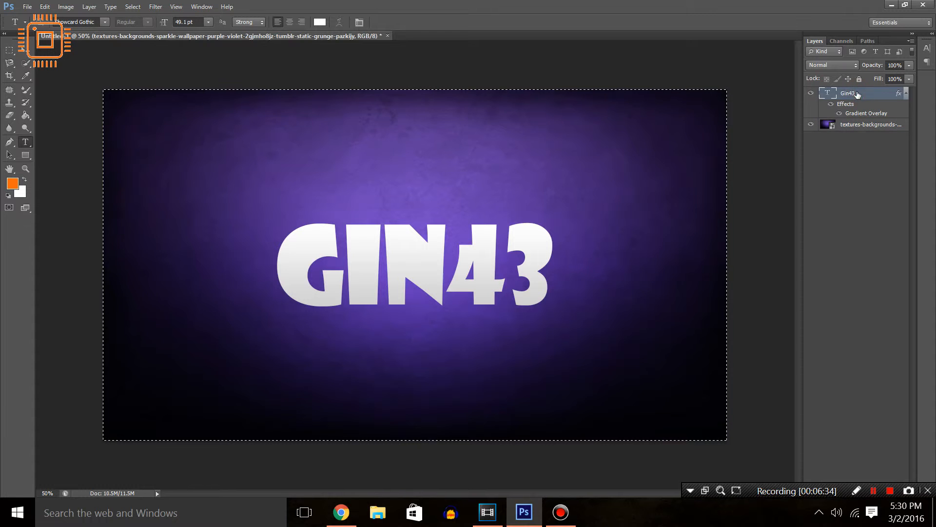
key(ctrl+d)
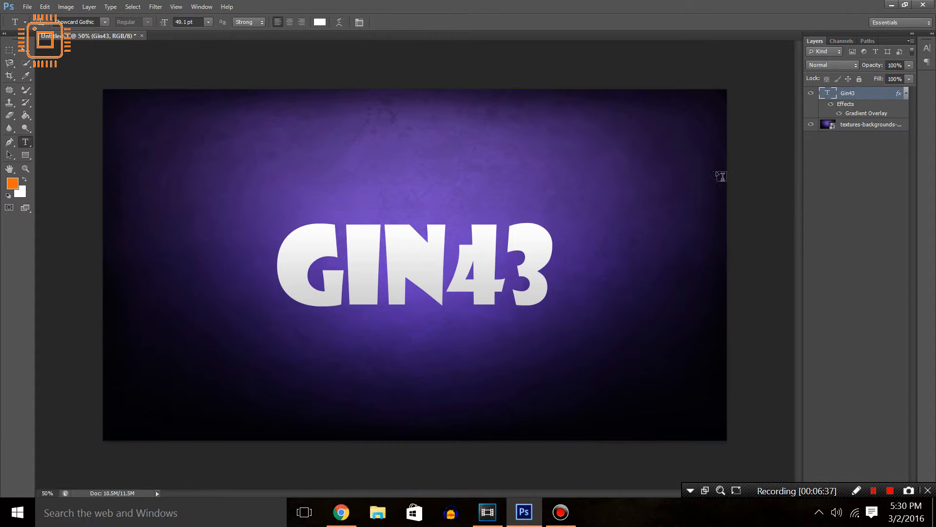
- Start a new text layer above the Gin43 lettering and set its font to American Captain
click(333, 188)
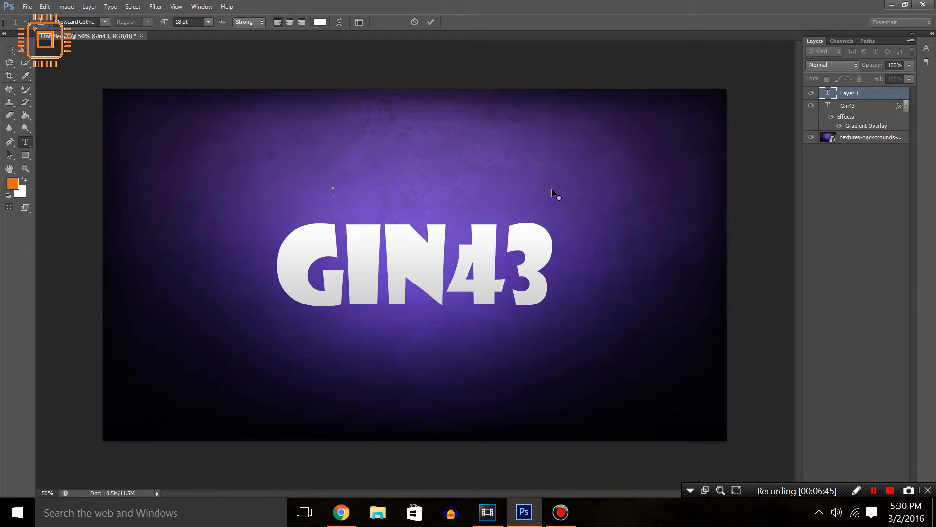
text(HEY)
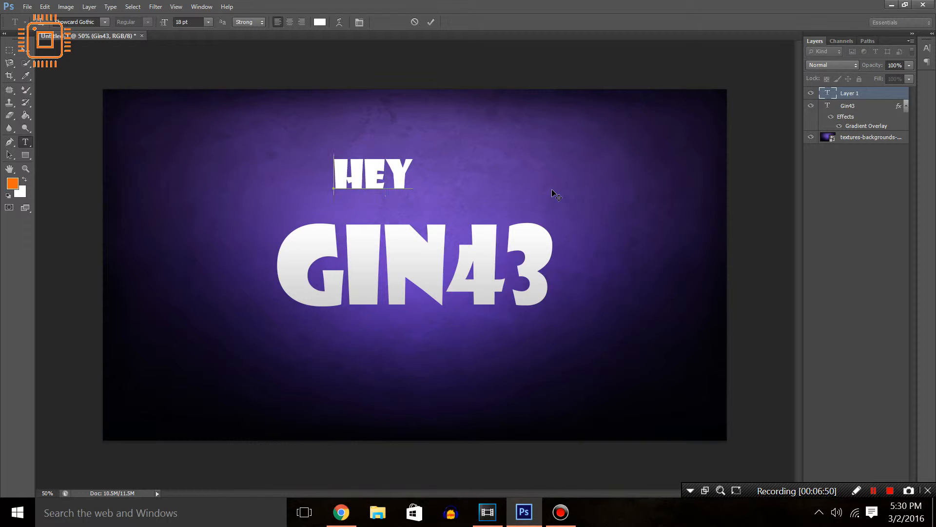
key(BackSpace)
key(BackSpace)
key(BackSpace)
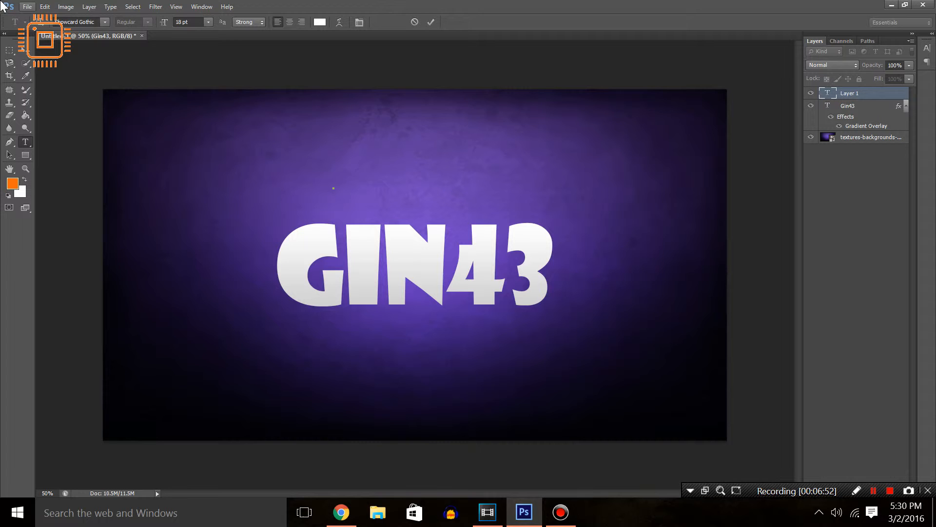
click(104, 22)
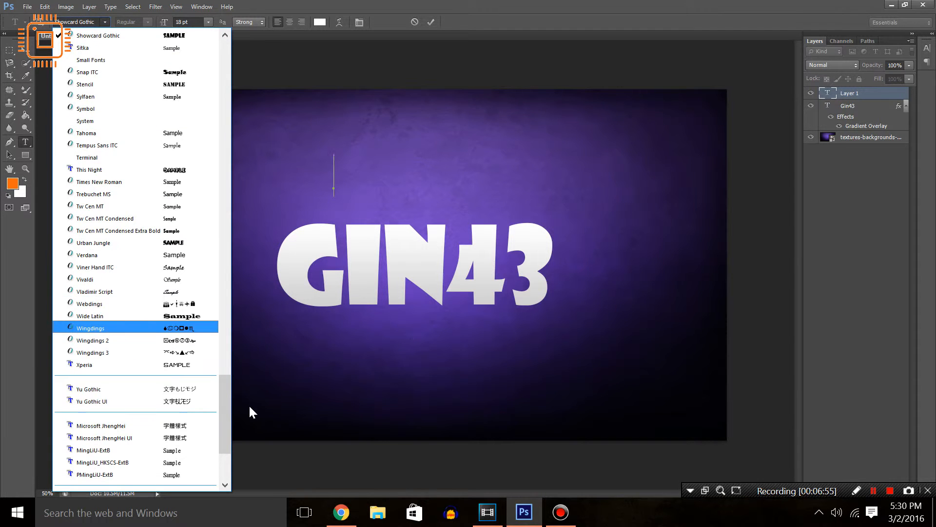
drag(226, 402, 233, 63)
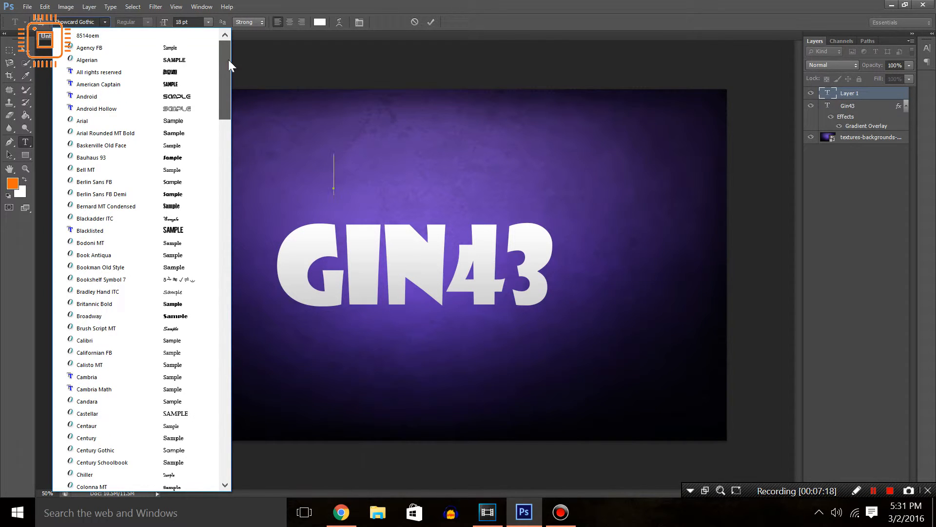
click(185, 85)
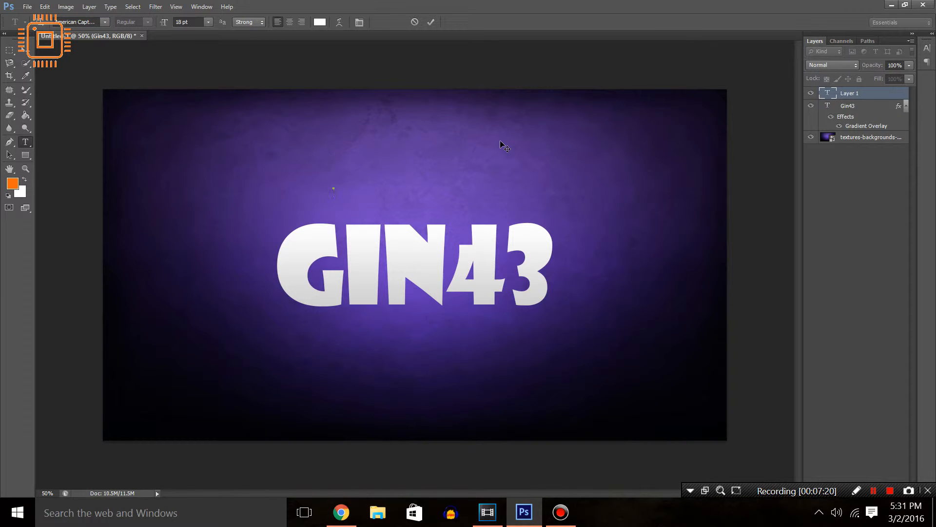
- Enter "HEY WHATSUP GUYS" in the new text layer
text(HEY )
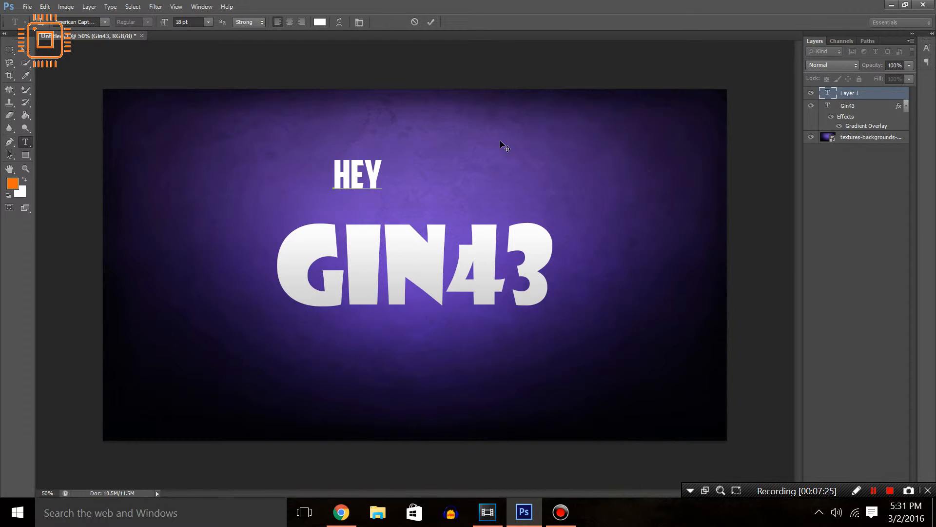
text(WHATSA)
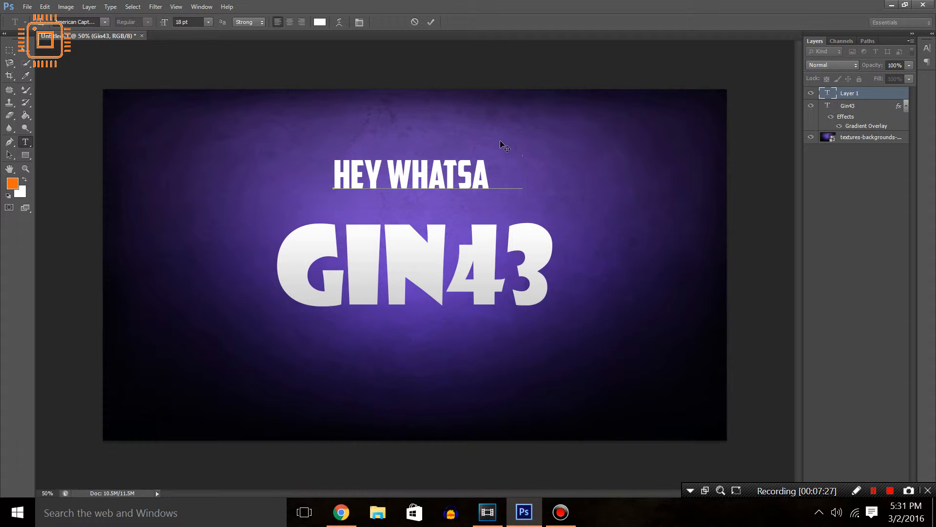
text(PP)
key(BackSpace)
key(BackSpace)
key(BackSpace)
text(UP GUYS)
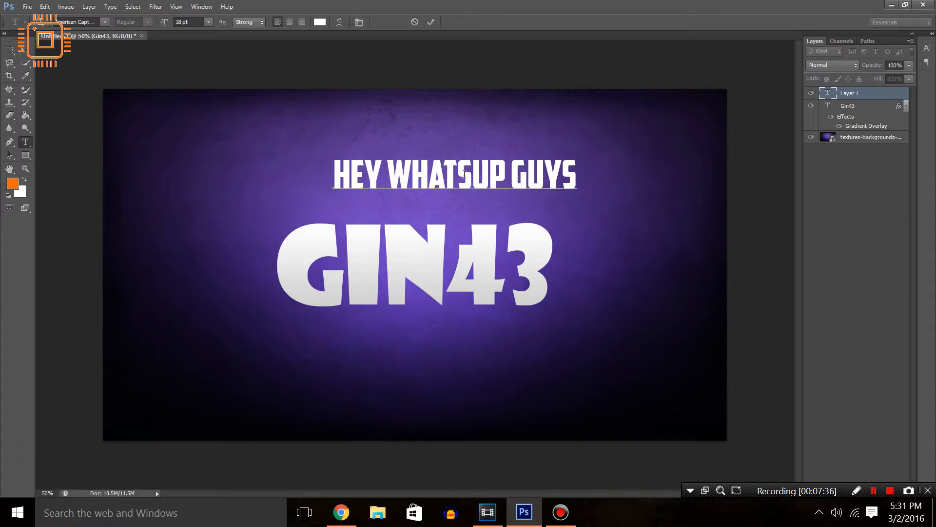
- Set the "HEY WHATSUP GUYS" text to 11 pt, place it just above the first letters of Gin43 and commit it
drag(452, 183, 430, 191)
drag(505, 177, 503, 175)
click(209, 22)
click(207, 101)
click(208, 22)
click(251, 55)
drag(301, 184, 615, 187)
click(207, 22)
click(201, 116)
drag(361, 198, 354, 206)
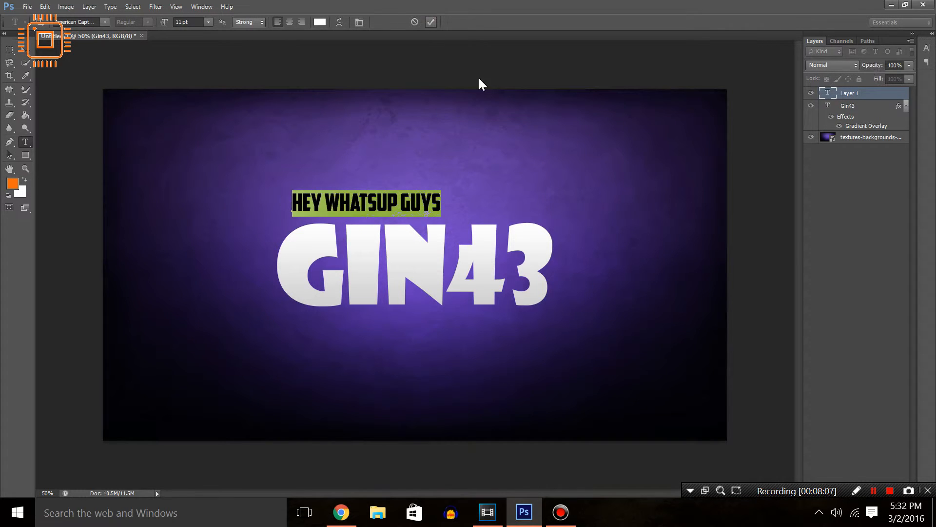
click(431, 22)
- Add a text layer reading "HERE" below the end of the Gin43 lettering
click(483, 324)
click(431, 22)
click(476, 346)
text(HERE)
- Set the whole "HERE" text to 11 pt in the American Captain font
drag(520, 339, 546, 413)
click(208, 22)
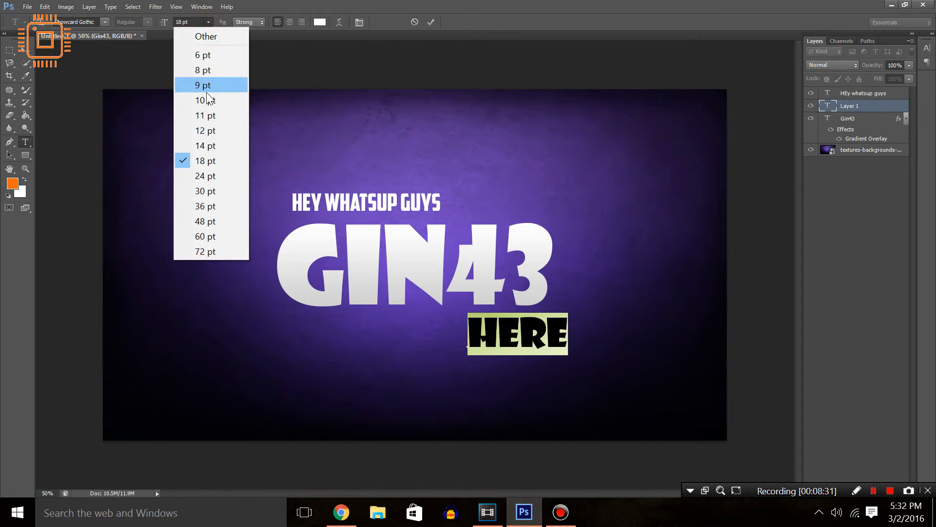
click(207, 115)
click(104, 22)
scroll(130, 156, up, 15)
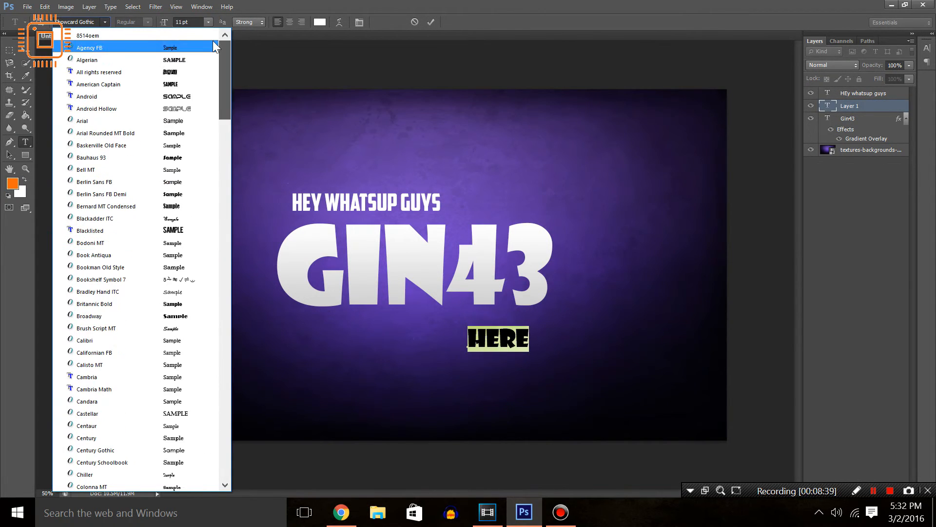
click(180, 83)
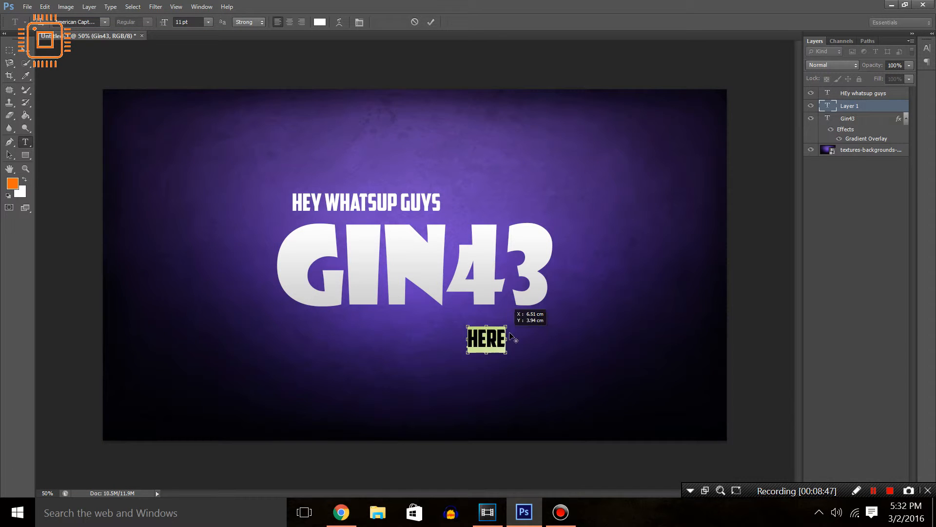
- Move the "HERE" text directly beneath the 3 of Gin43 and commit the edit
drag(500, 348, 534, 331)
key(ctrl+Return)
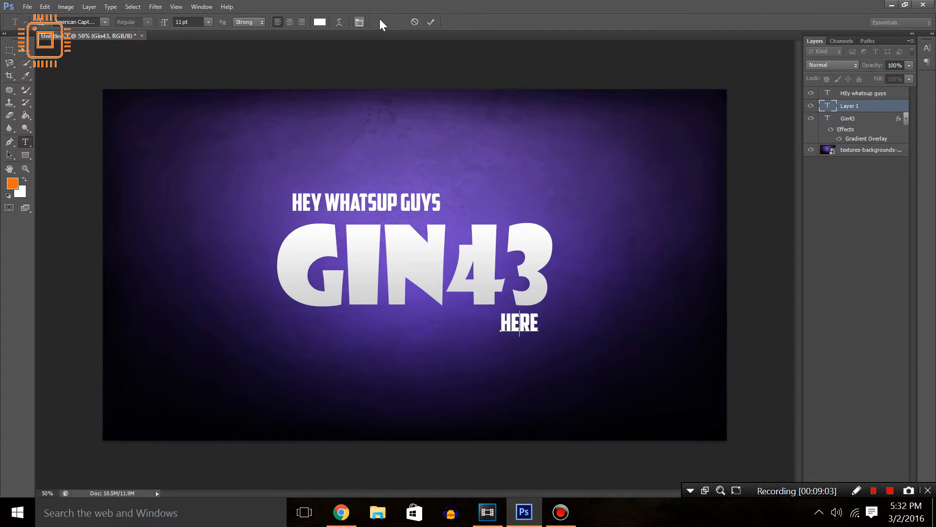
click(429, 22)
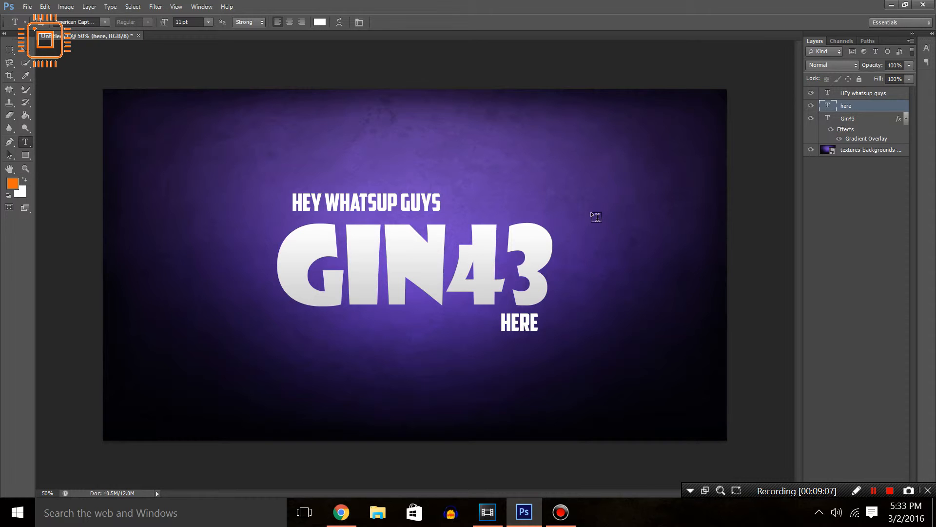
- Add a Color Overlay effect to the "HEY WHATSUP GUYS" text layer
click(379, 206)
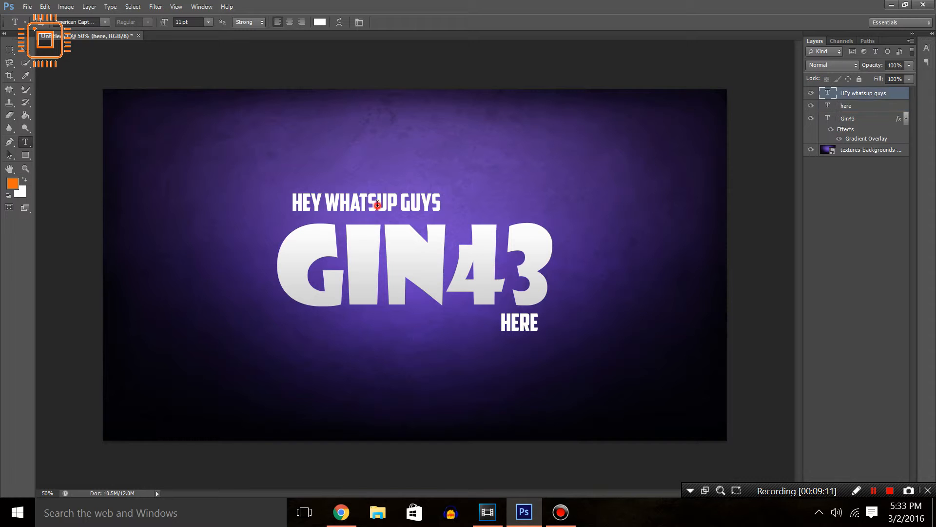
click(852, 96)
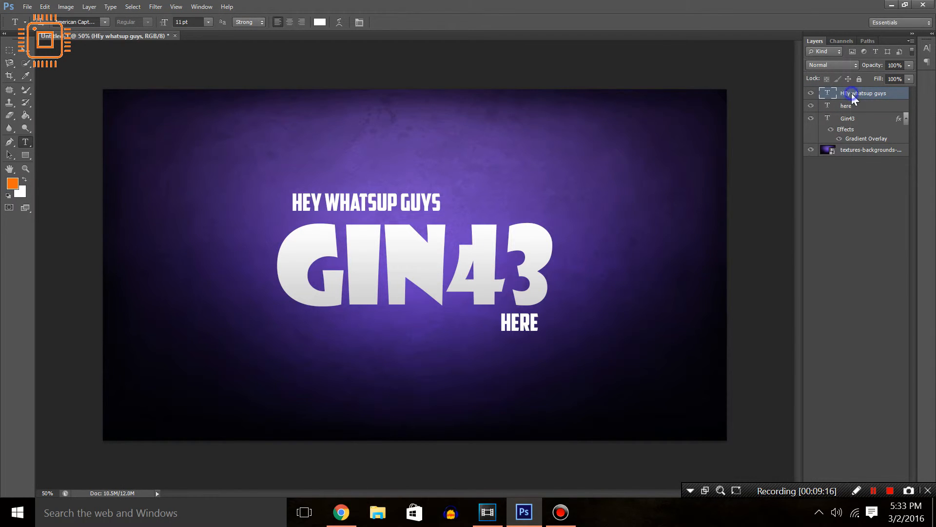
right_click(852, 96)
click(739, 69)
click(641, 129)
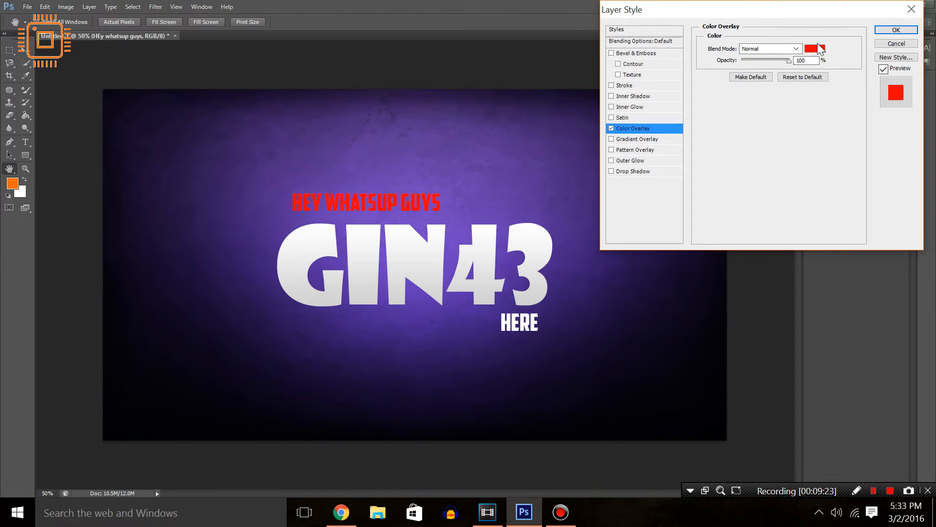
- Set the "HEY WHATSUP GUYS" Color Overlay to green 0cde0c, copy its hex code and apply the layer style
click(817, 49)
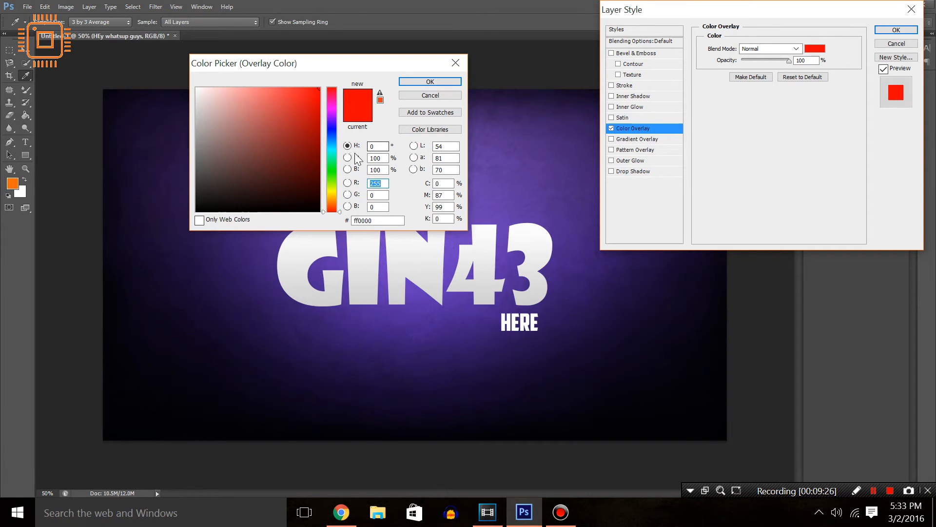
mouse_move(331, 157)
mouse_down()
mouse_move(333, 185)
mouse_move(336, 169)
mouse_up()
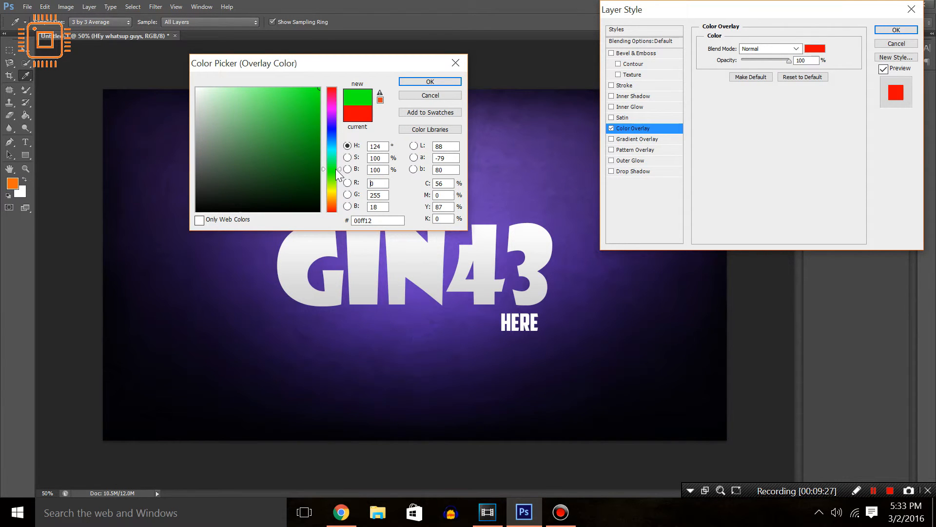
click(303, 136)
drag(306, 131, 314, 103)
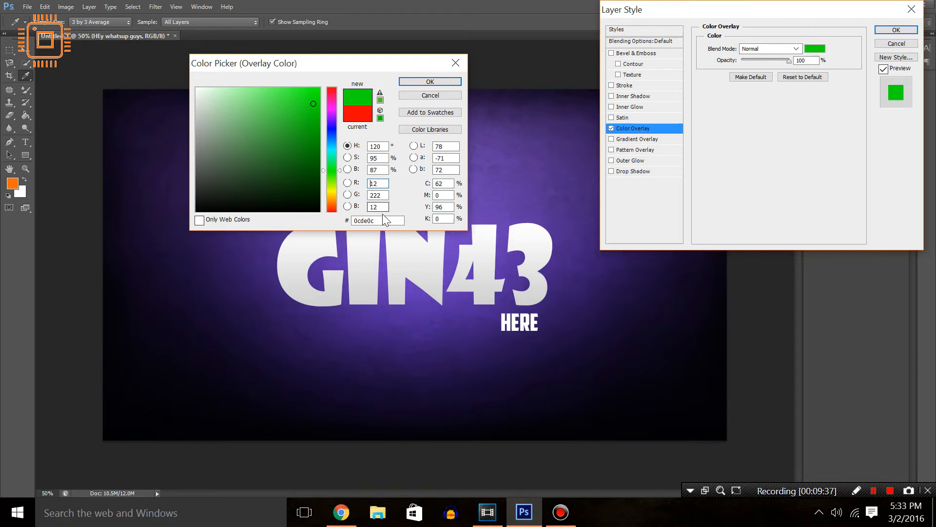
drag(384, 221, 332, 214)
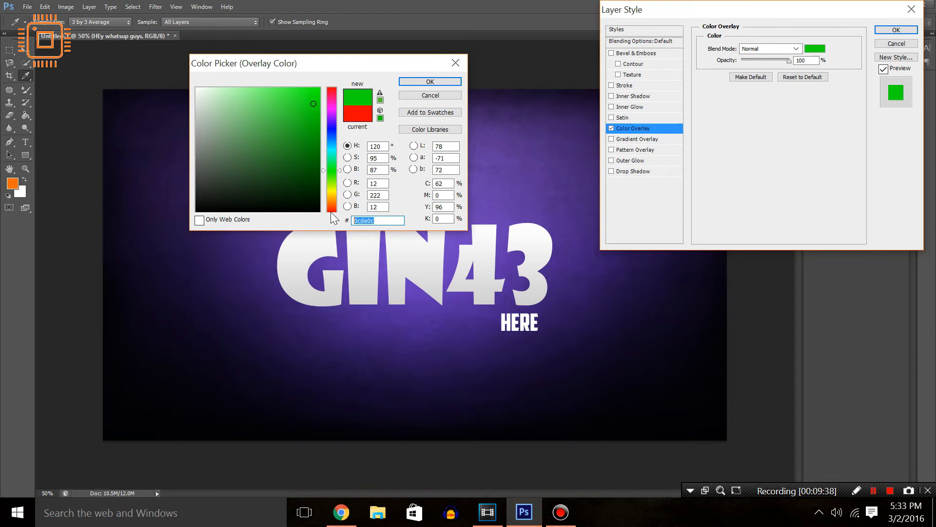
click(429, 82)
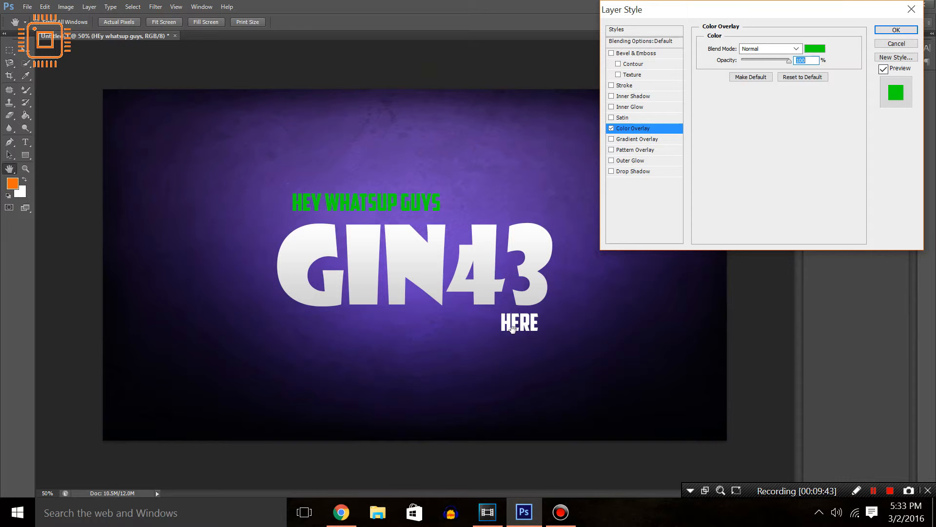
click(903, 32)
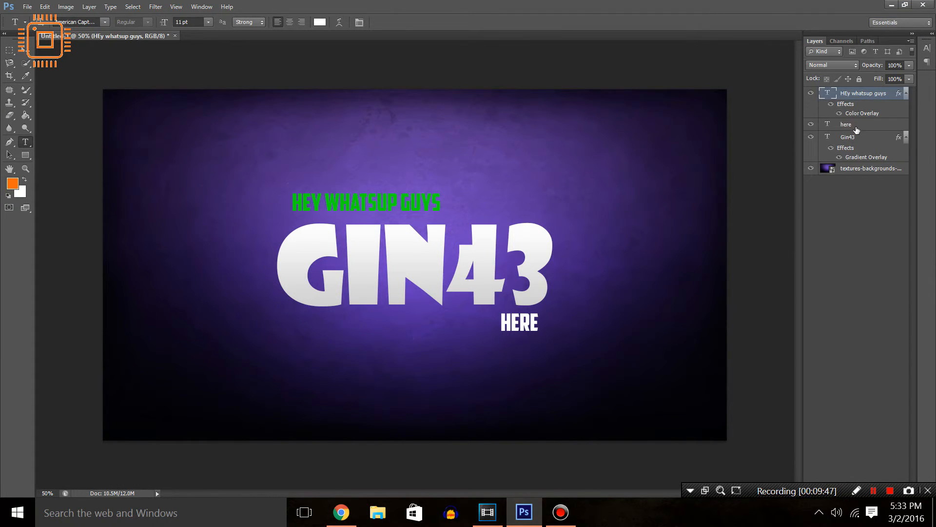
- Add a Color Overlay effect to the "HERE" text layer using the copied green 0cde0c
click(857, 130)
right_click(851, 127)
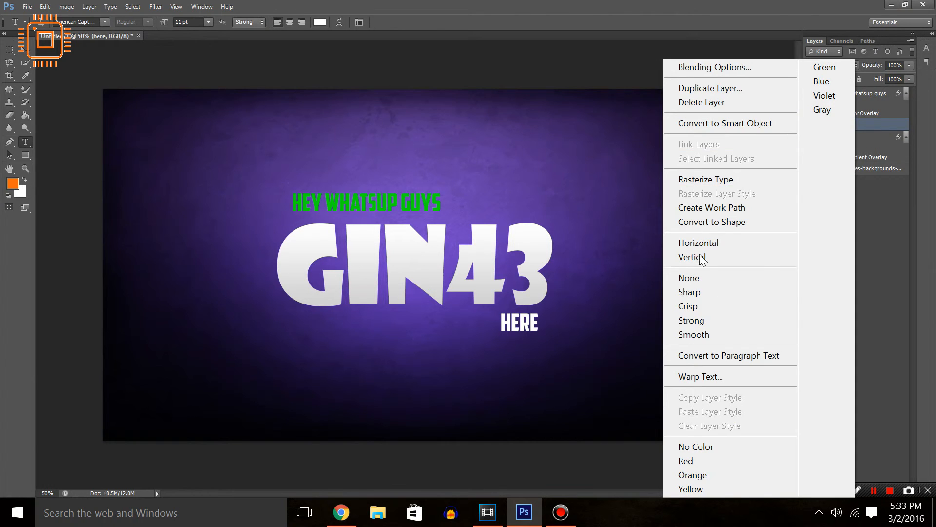
click(737, 65)
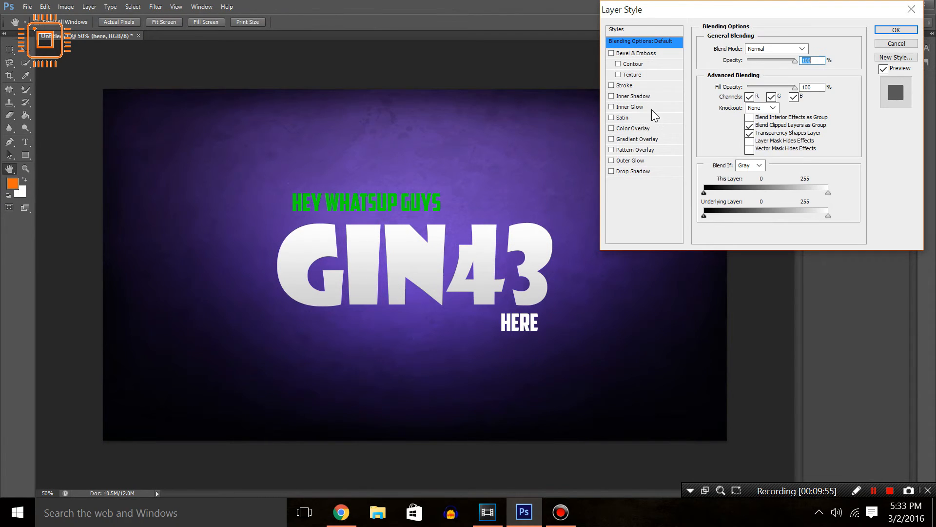
click(643, 131)
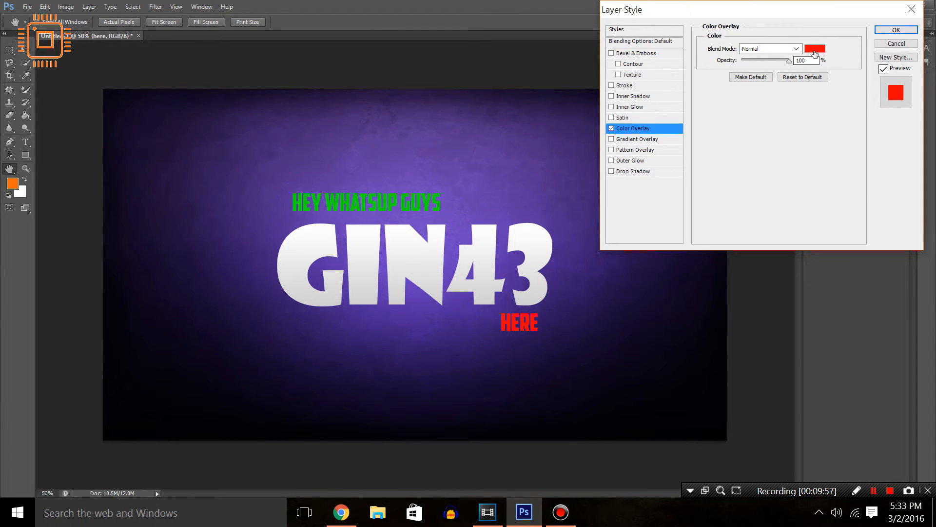
click(815, 49)
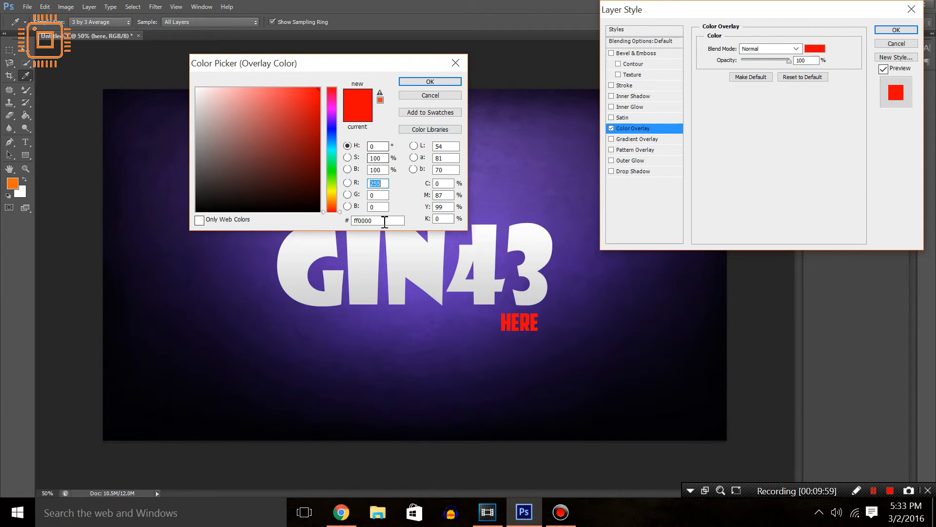
drag(385, 222, 328, 222)
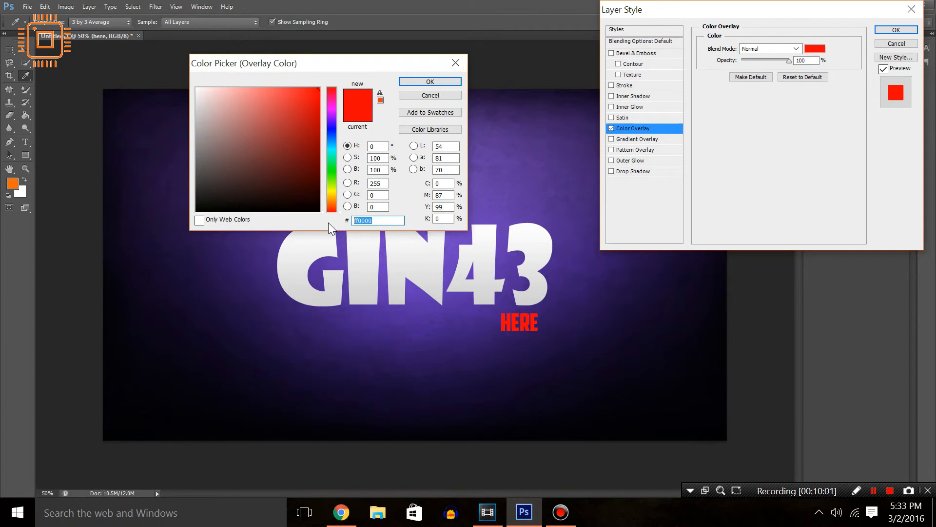
key(ctrl+v)
click(451, 81)
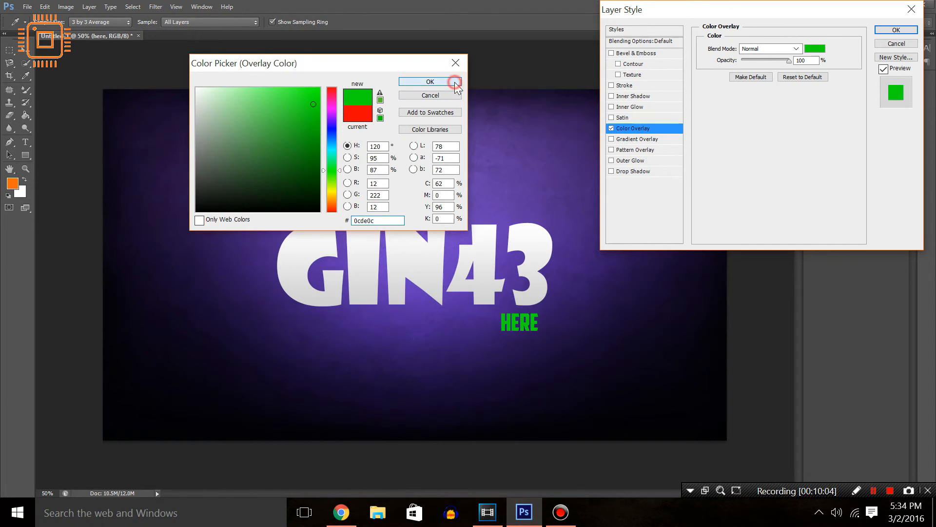
- Add a black-to-white linear Gradient Overlay at 100% opacity to the "HERE" text layer and apply the layer style
click(647, 139)
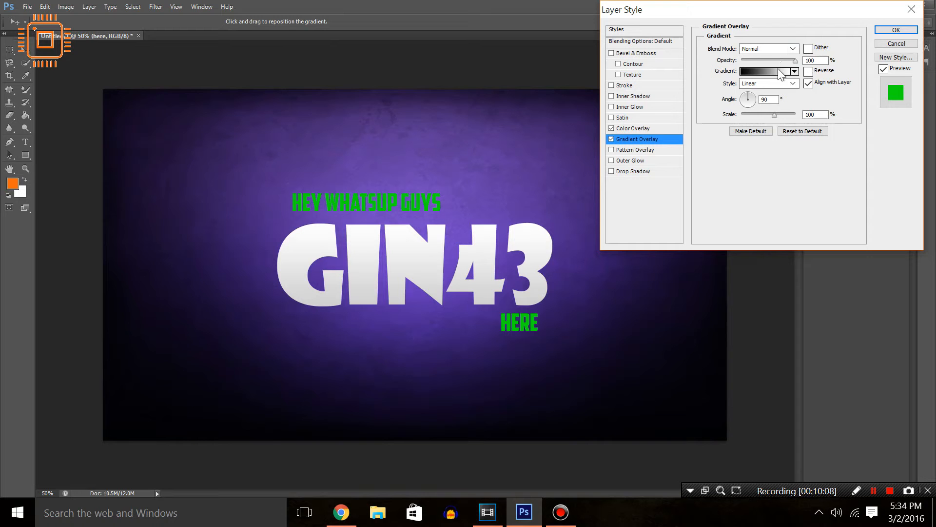
drag(765, 60, 825, 62)
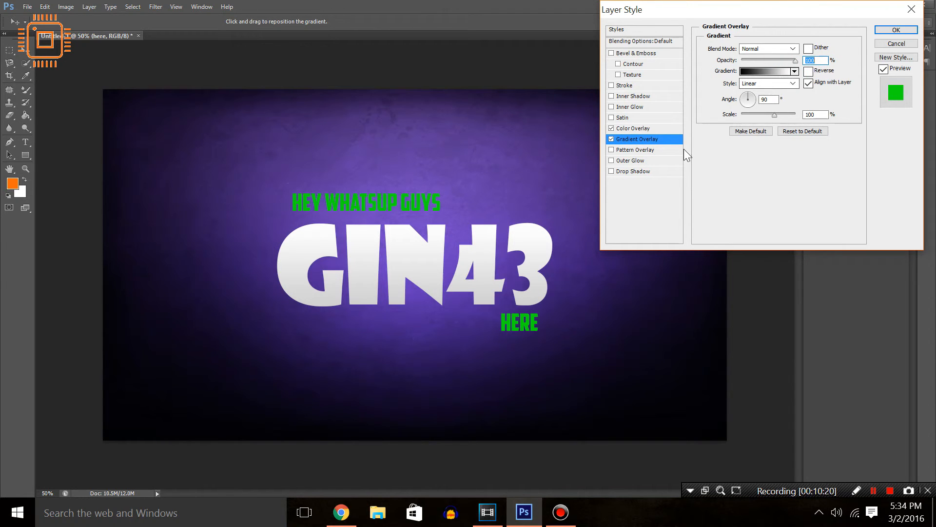
click(903, 33)
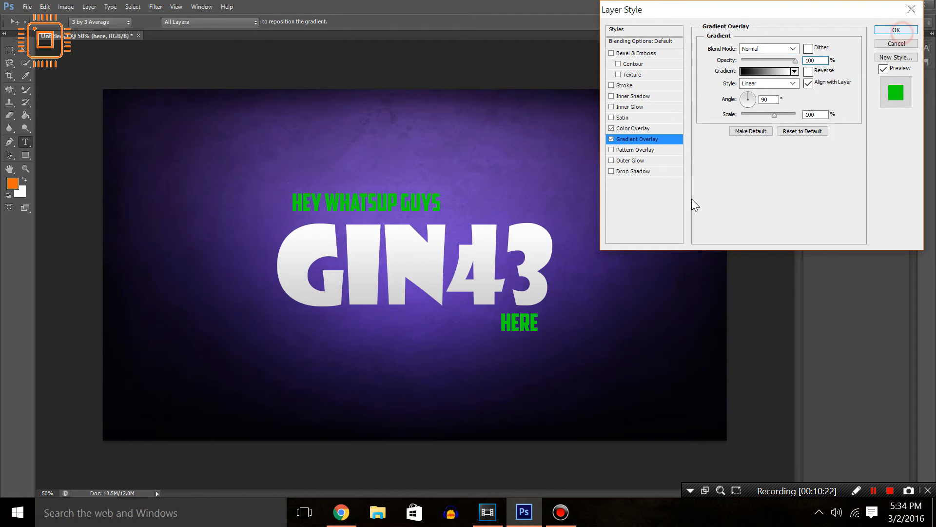
- Set the Color Overlay opacity of the "HERE" text layer to 60% so it blends with the Gradient Overlay
right_click(872, 132)
click(785, 68)
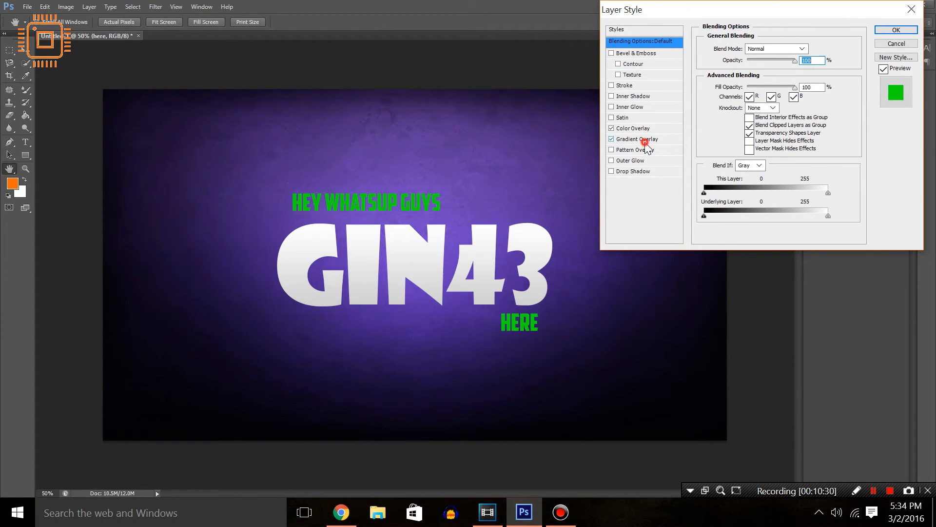
click(645, 142)
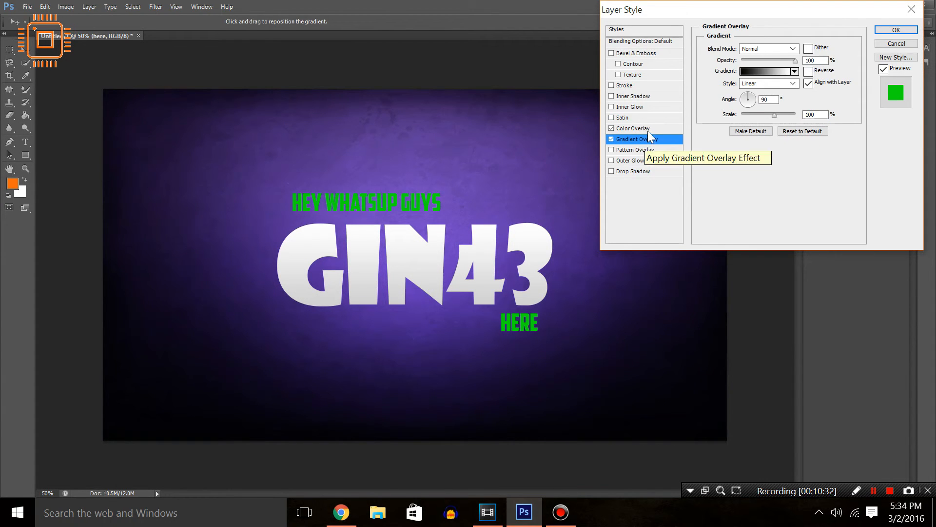
click(650, 129)
click(768, 61)
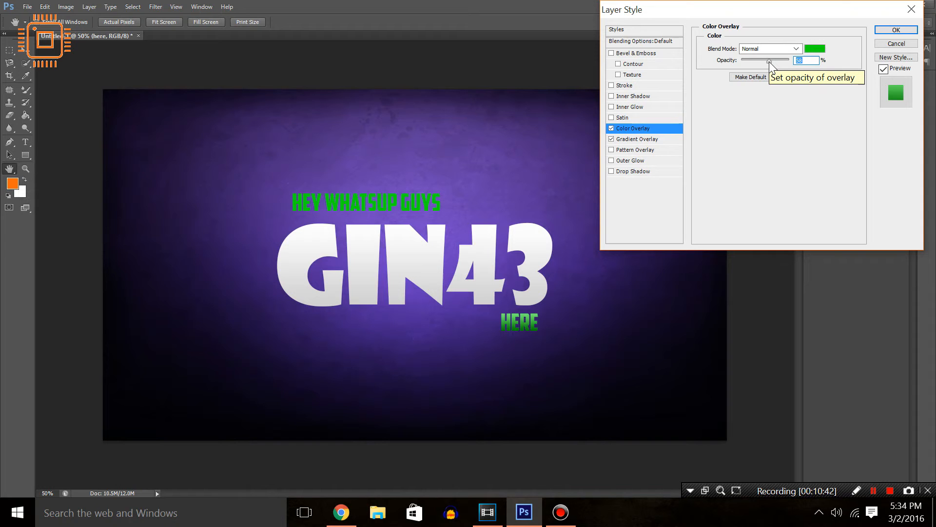
text(60)
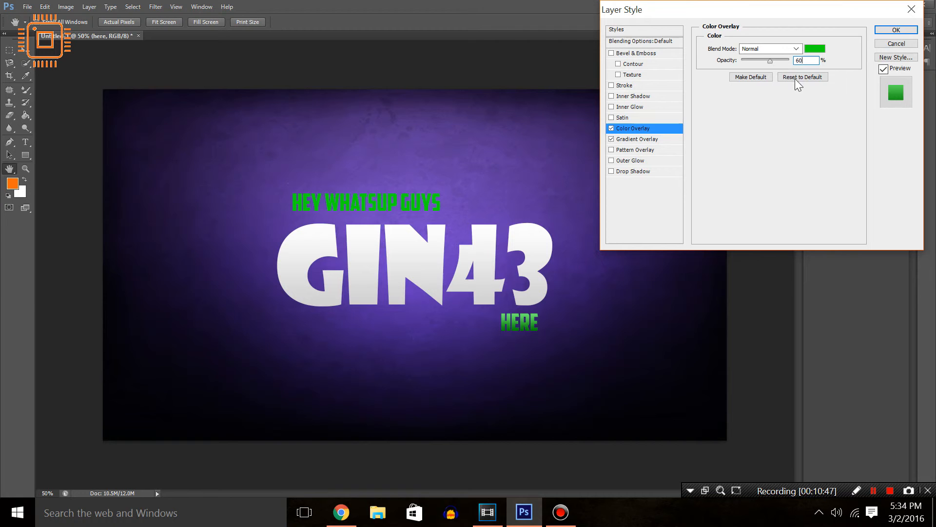
click(644, 139)
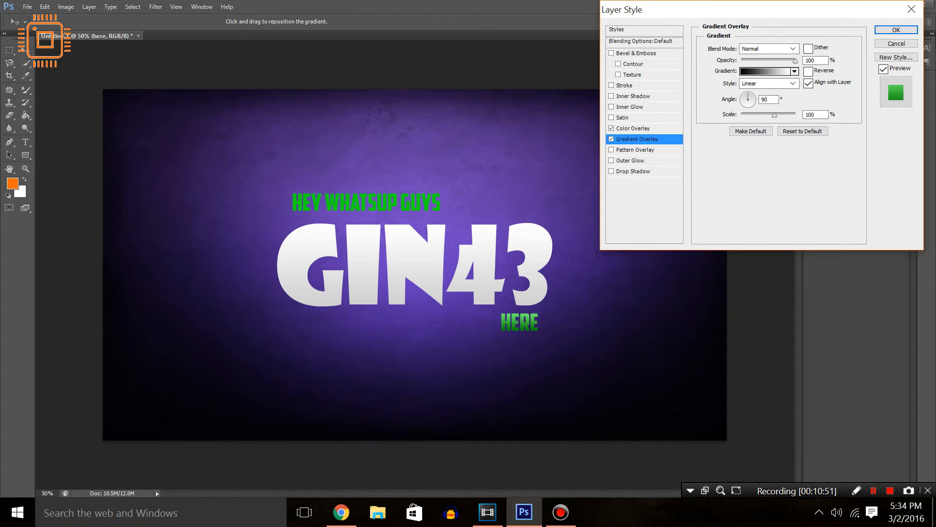
click(906, 30)
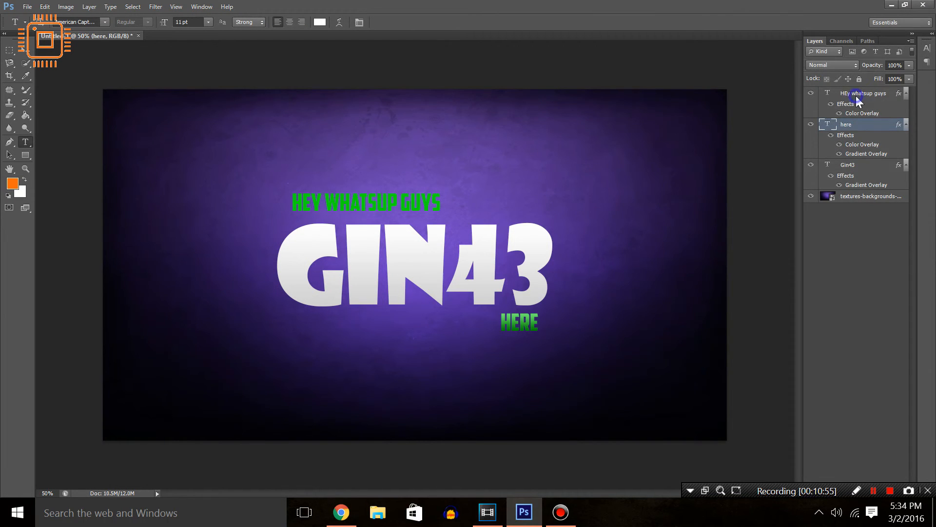
- Set the Color Overlay opacity of the "HEY WHATSUP GUYS" layer to 60% and add a black-to-white linear Gradient Overlay
right_click(856, 95)
click(740, 63)
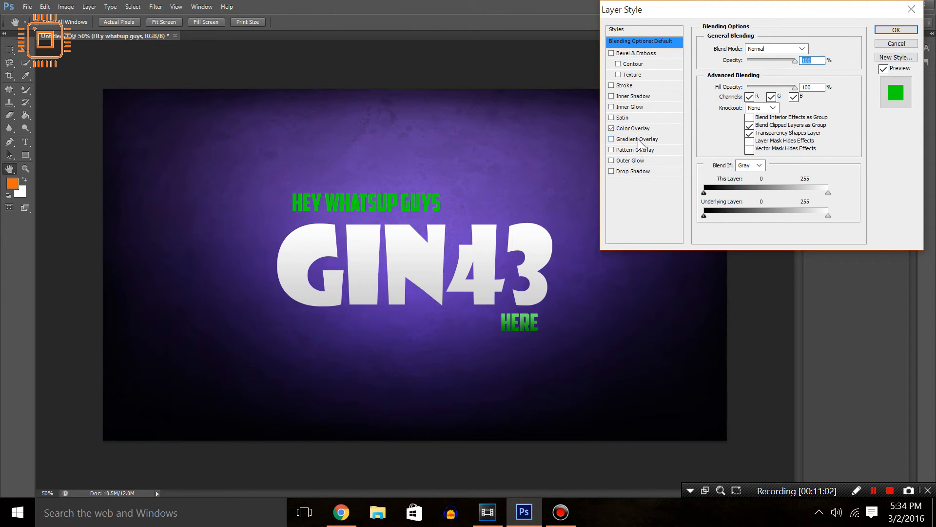
click(649, 128)
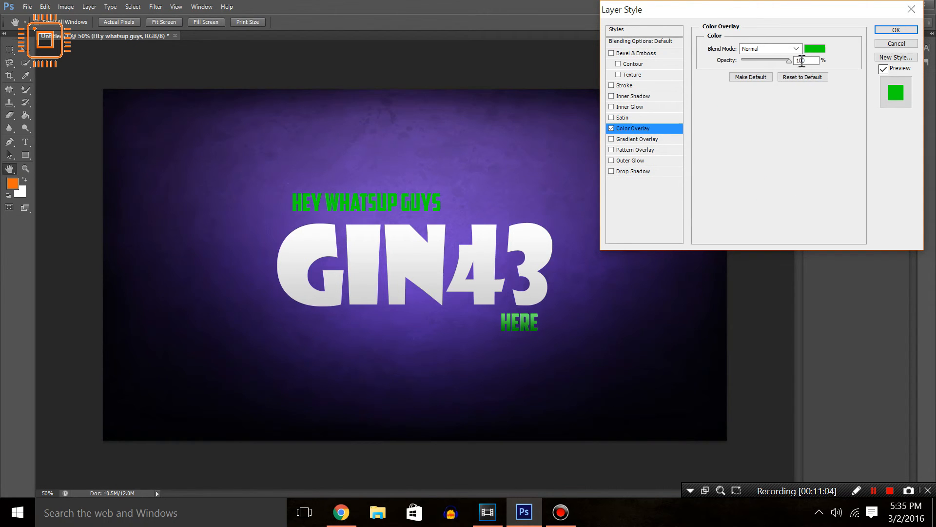
click(809, 59)
text(60)
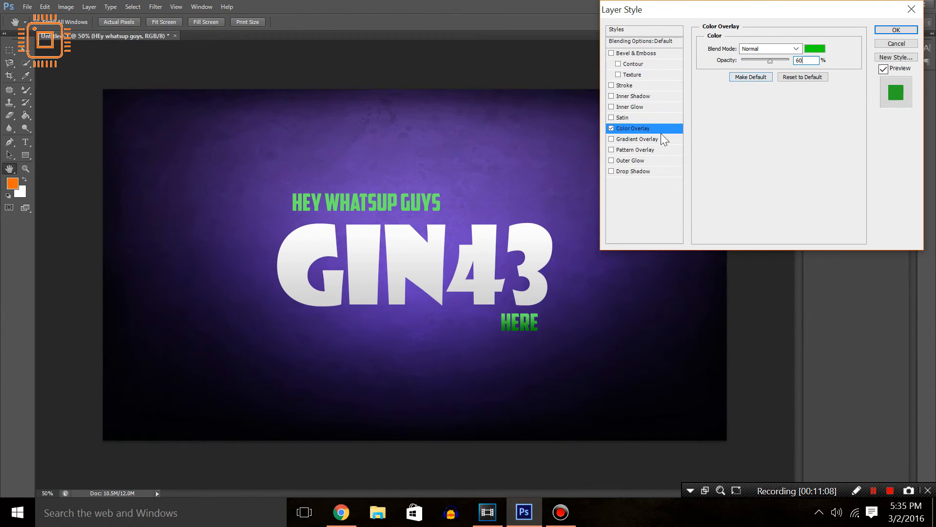
click(647, 140)
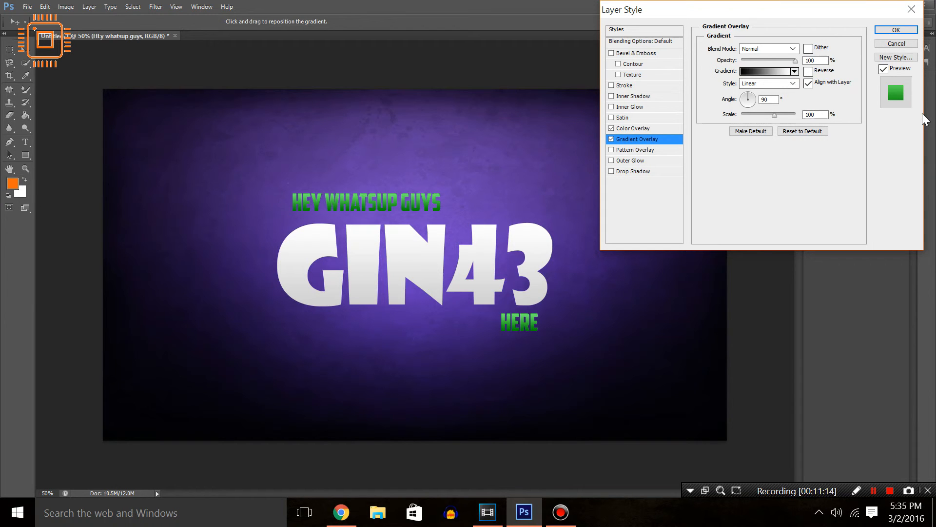
click(896, 30)
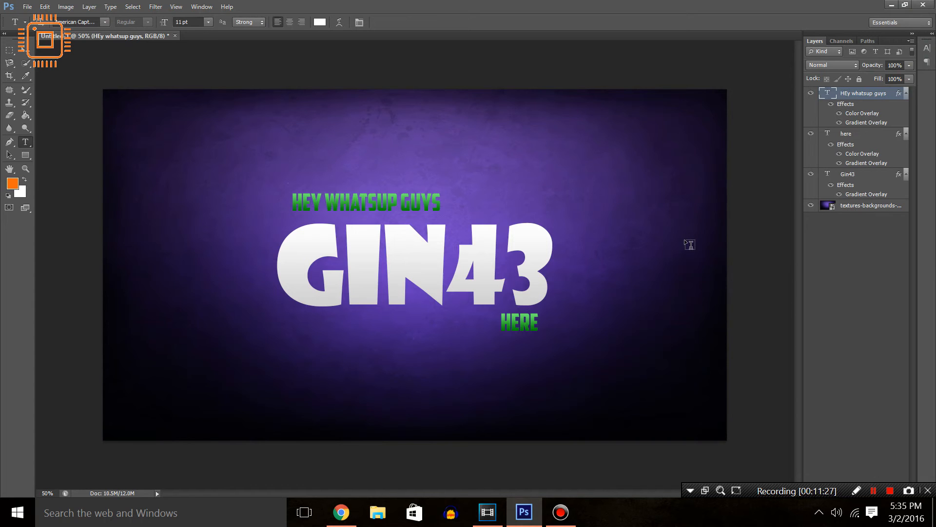
- Shift the "HERE" text slightly to the right beneath the 3 of Gin43 and commit the new position
click(859, 136)
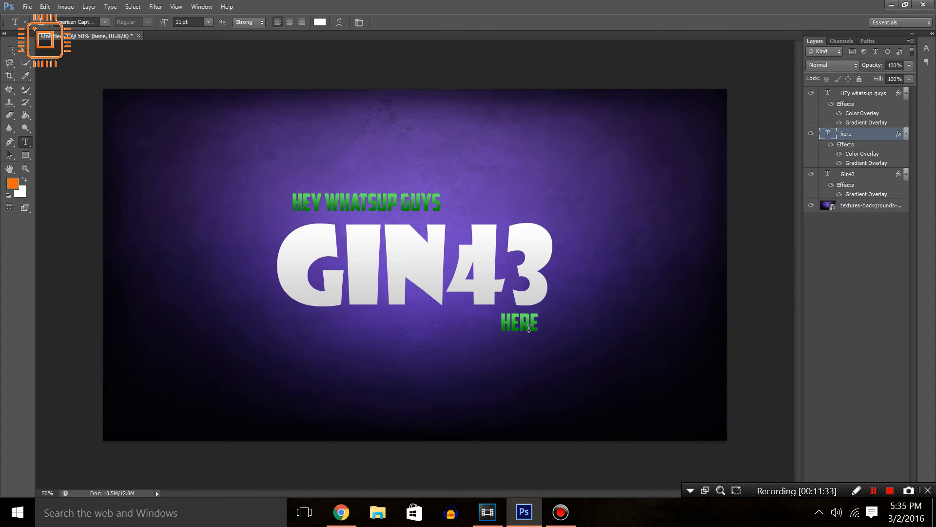
key(ctrl+t)
drag(512, 328, 531, 327)
click(431, 22)
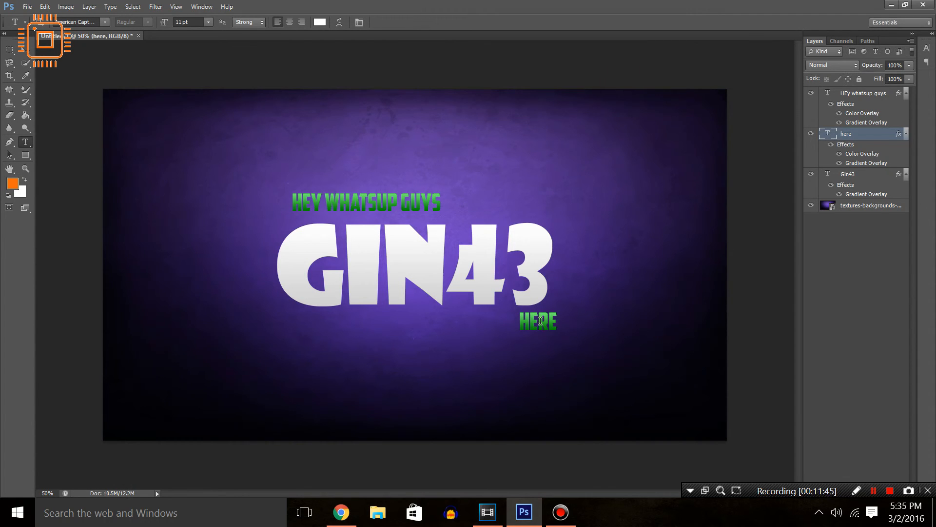
key(ctrl+t)
drag(551, 326, 540, 328)
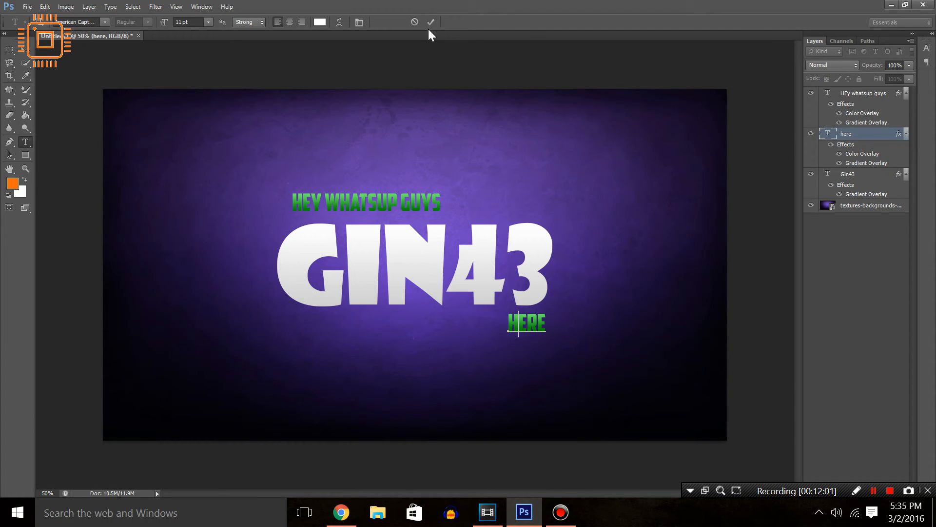
click(432, 22)
- Set the Gradient Overlay opacity of the Gin43 text layer to 40% and apply the layer style
click(830, 174)
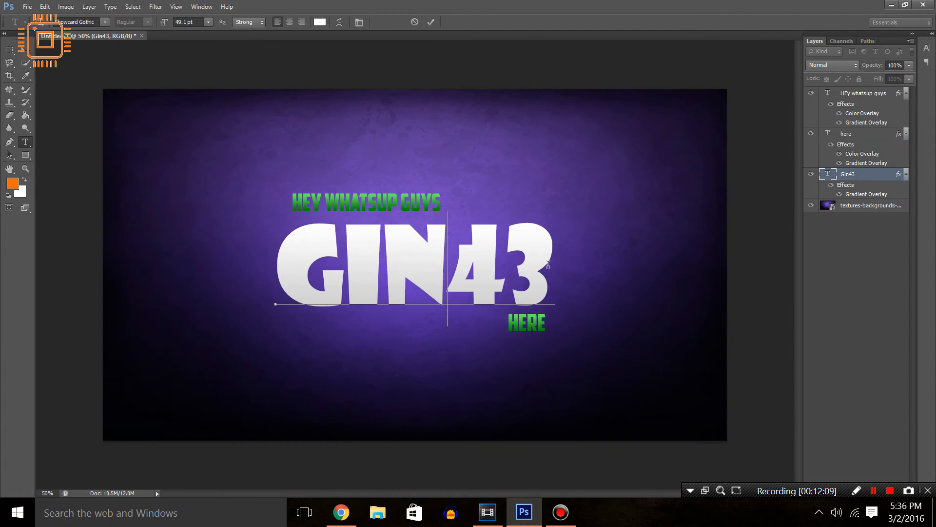
right_click(842, 178)
click(694, 65)
click(675, 143)
drag(762, 65, 772, 61)
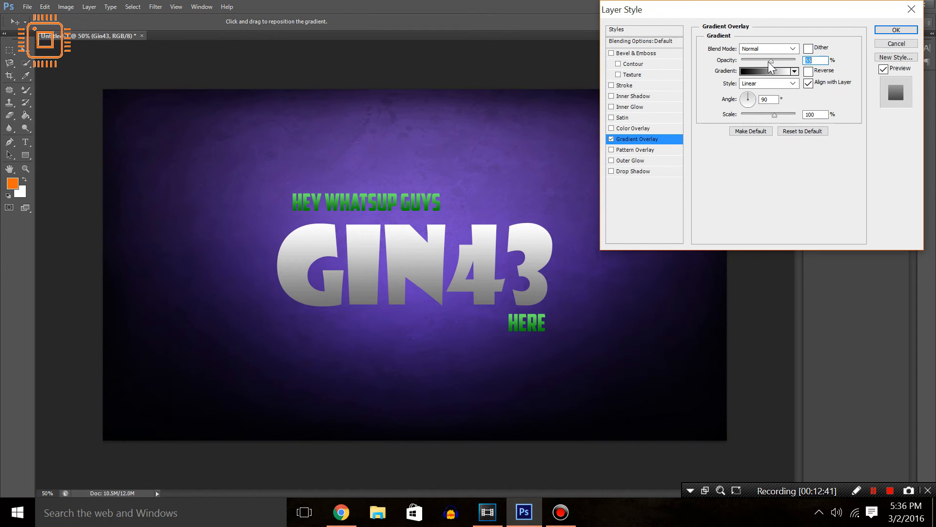
text(40)
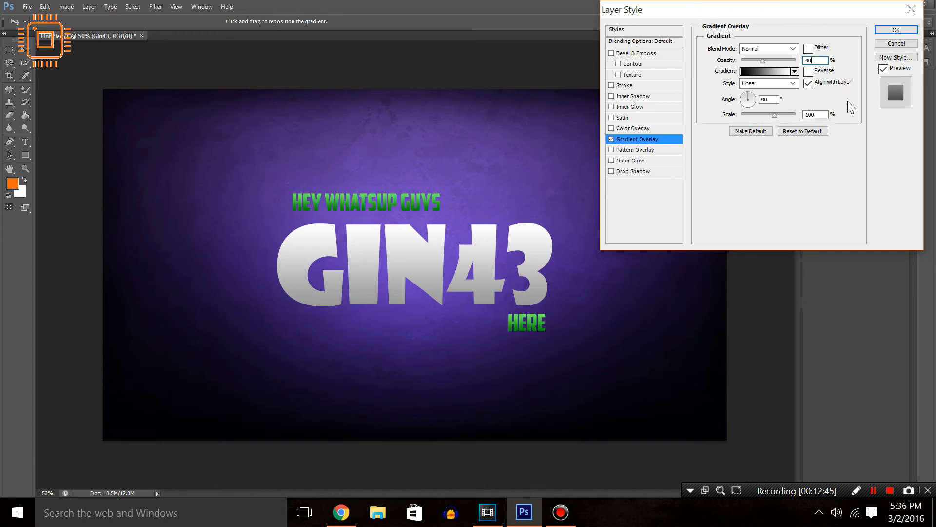
click(896, 30)
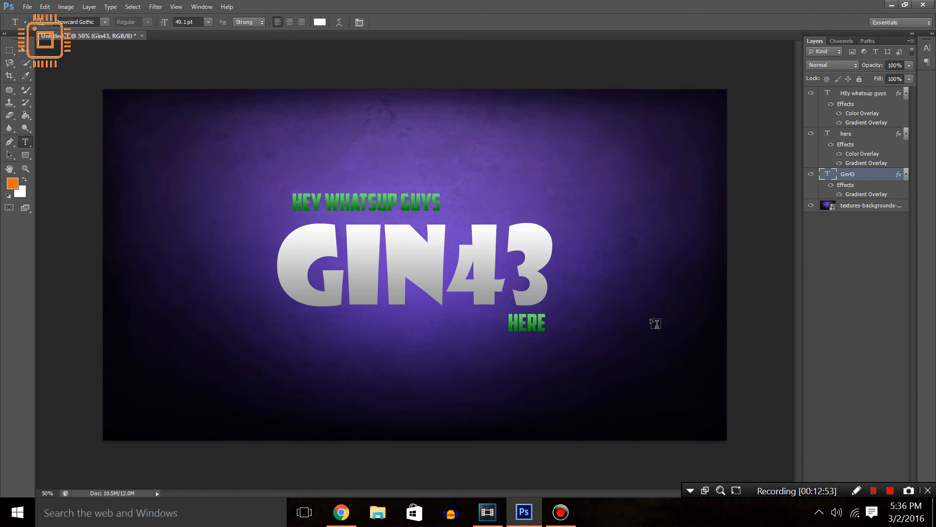
- Begin saving a copy of the graphic to the Desktop and choose PNG as the file format
click(29, 9)
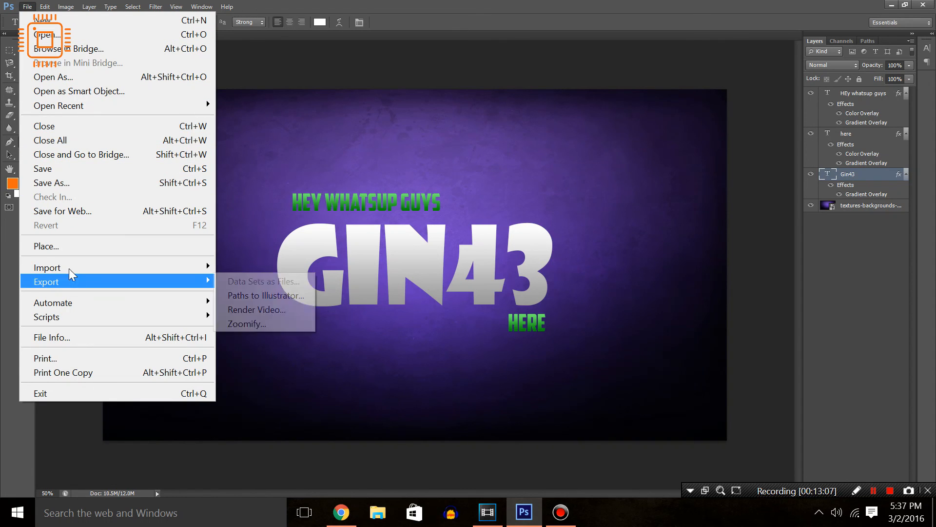
click(95, 184)
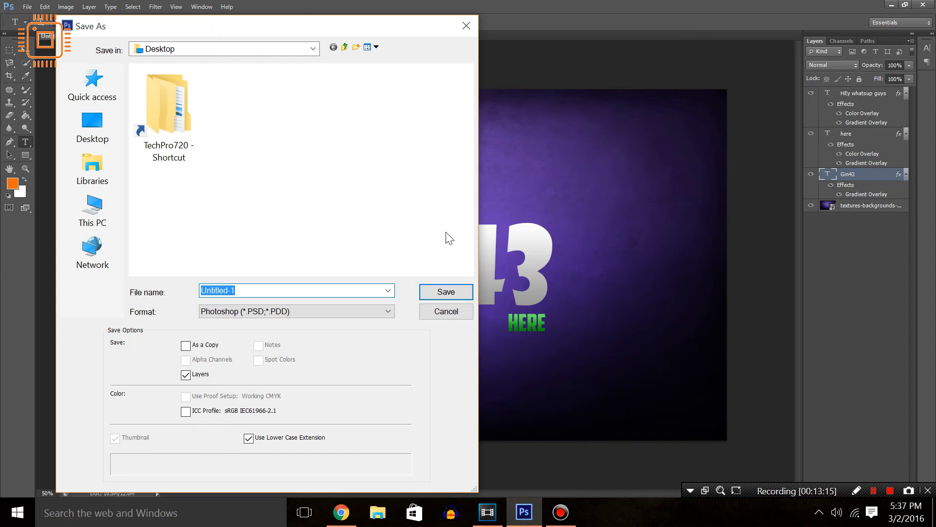
click(376, 312)
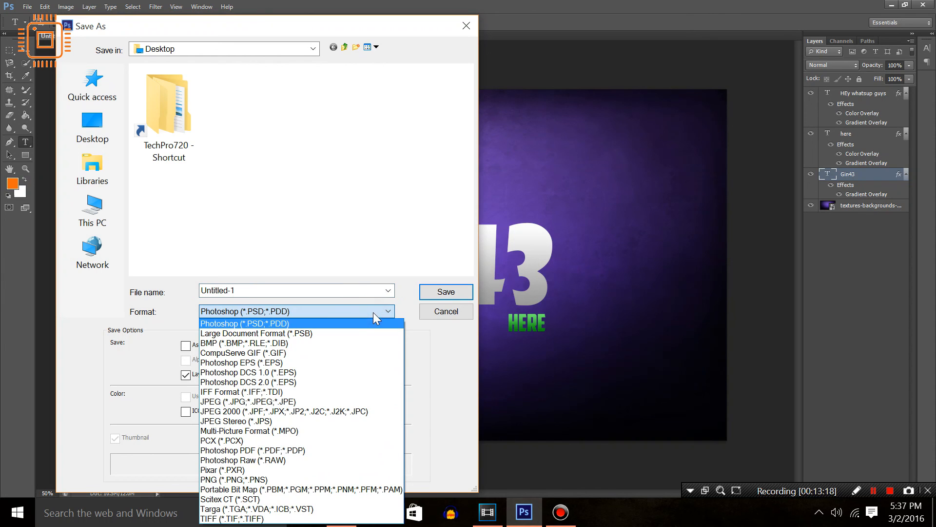
click(311, 479)
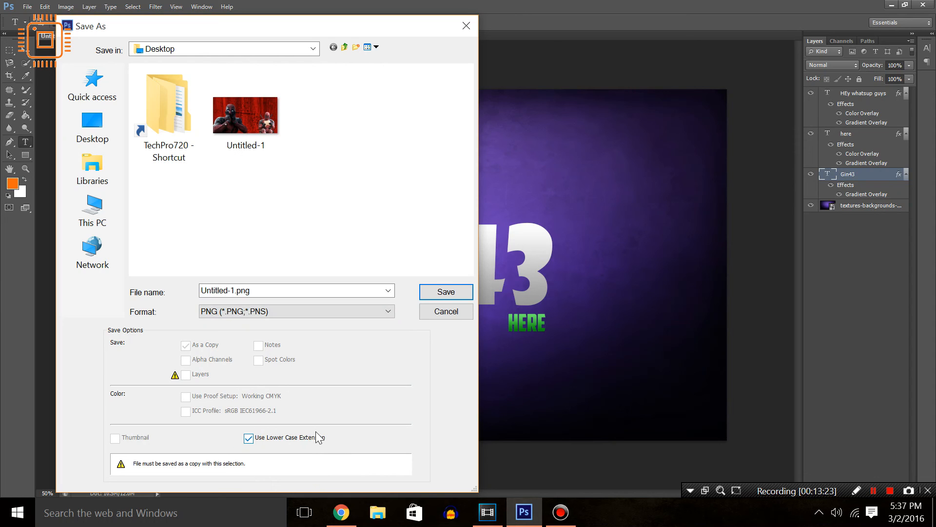
- Name the PNG file gin 43 and save it with Smallest / Slow compression and no interlacing
click(237, 291)
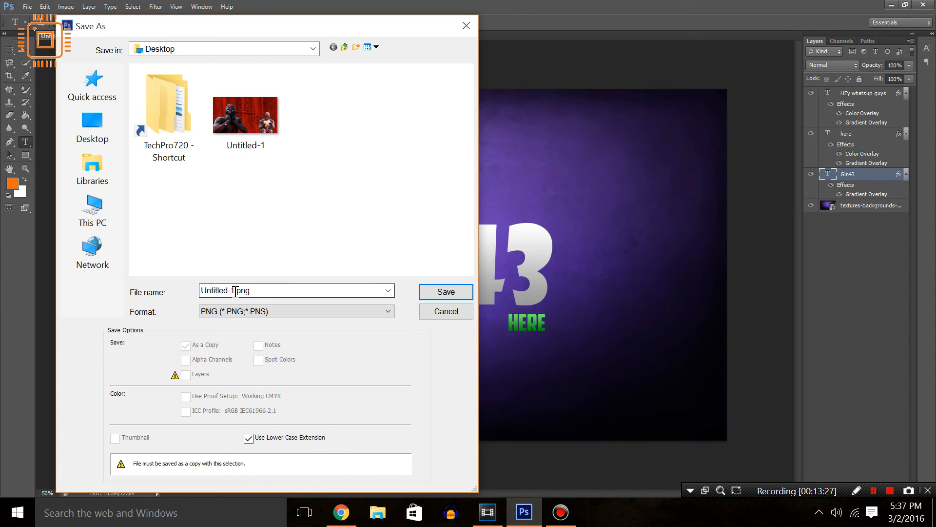
double_click(234, 291)
click(234, 290)
drag(234, 291, 160, 291)
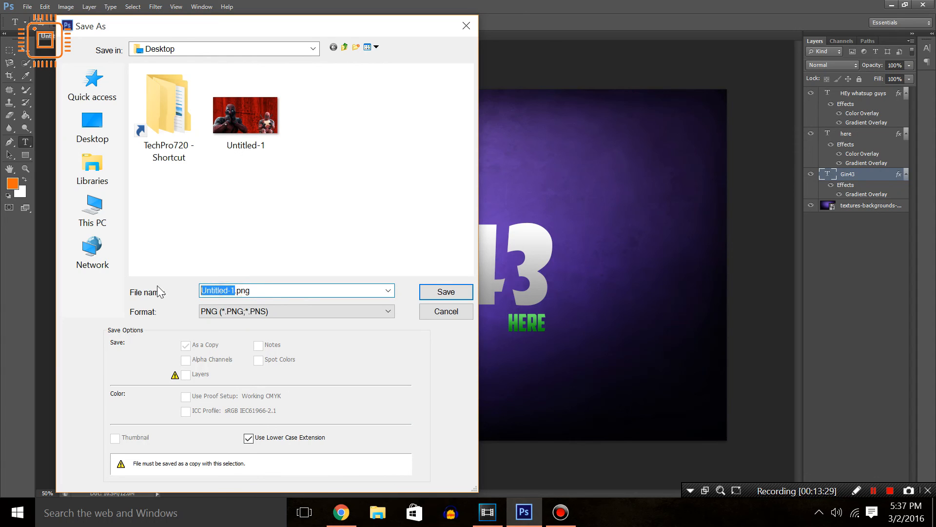
text(gin 43)
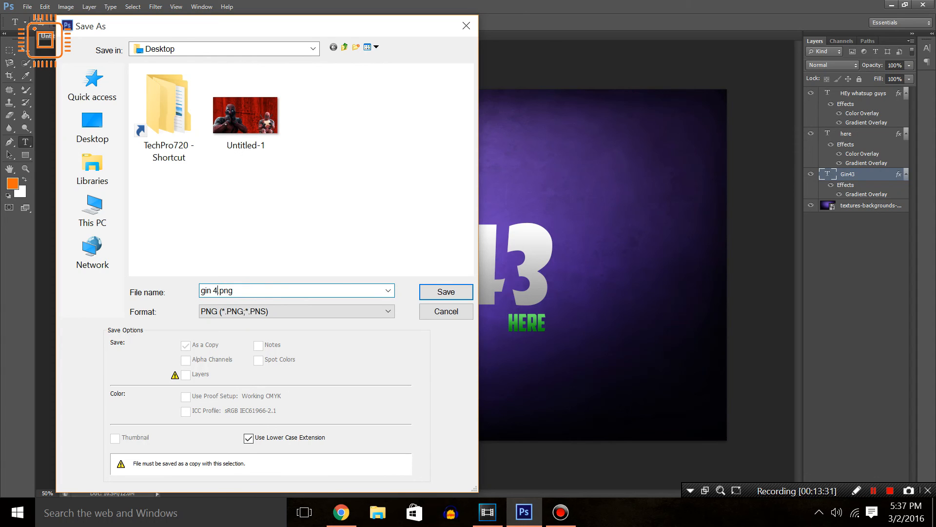
click(454, 293)
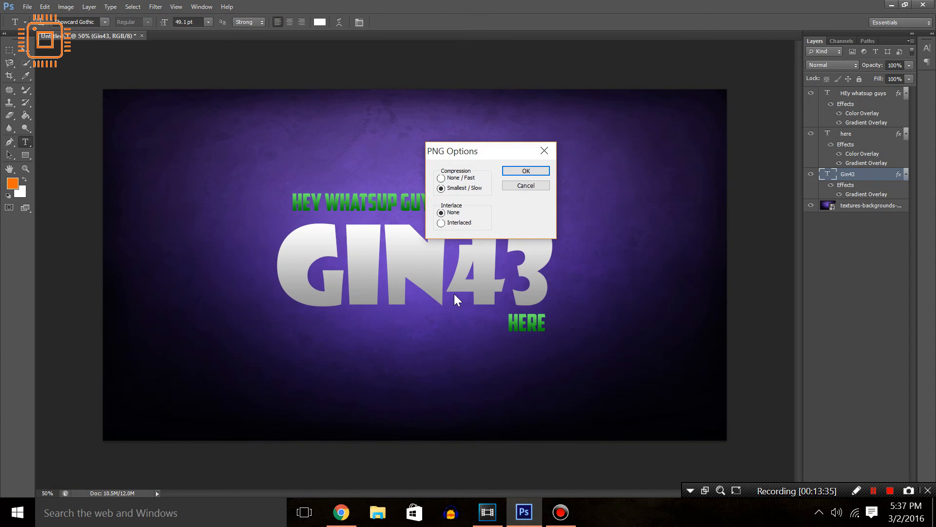
click(525, 171)
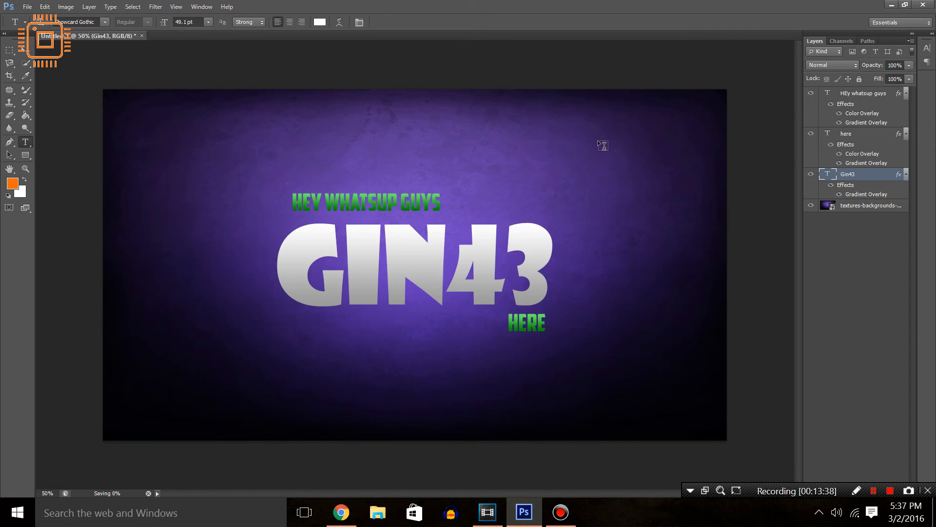